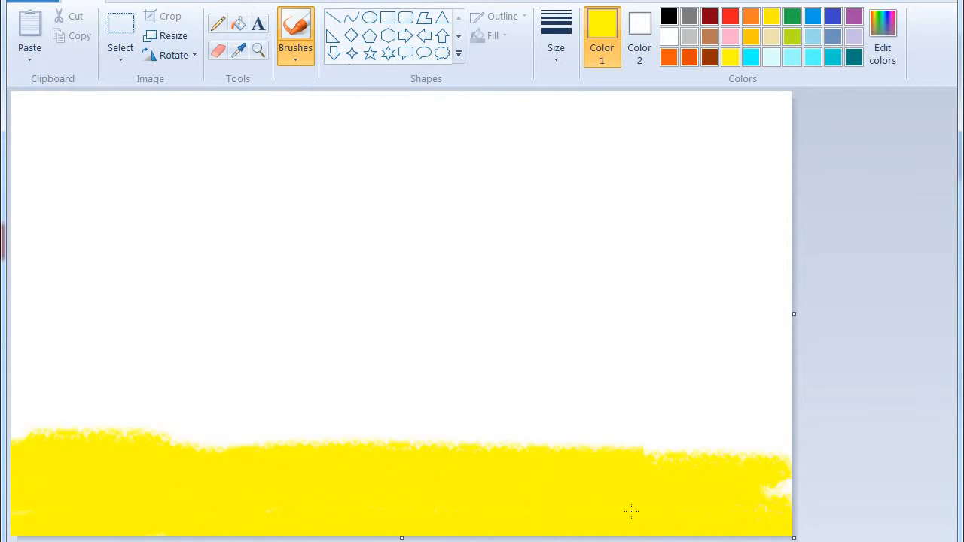
# Step: Try to build the sky gradient by hand, brushing darker yellow and red bands above the light yellow strip
pyautogui.click(770, 170)
pyautogui.hotkey('ctrl', 'z')
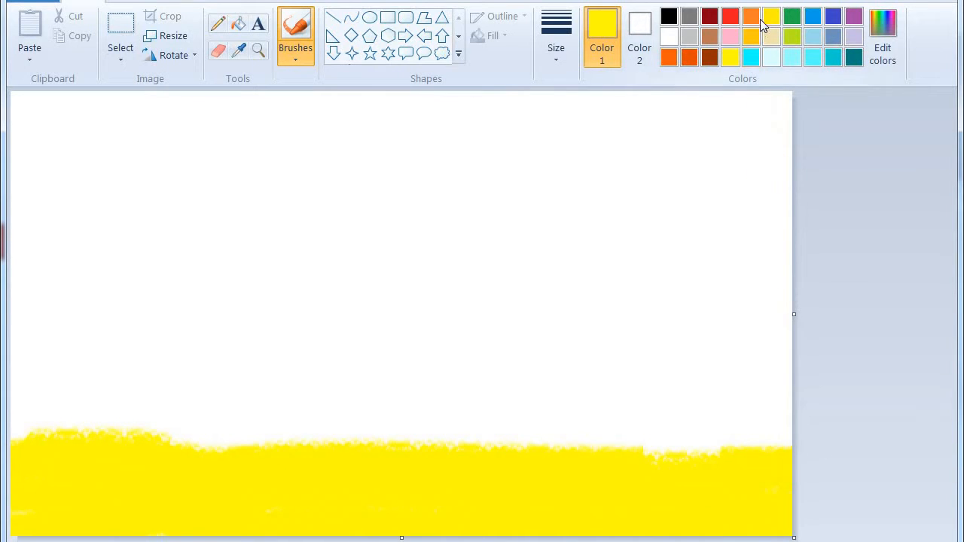
pyautogui.moveTo(70, 434)
pyautogui.mouseDown()
pyautogui.moveTo(46, 430)
pyautogui.moveTo(155, 413)
pyautogui.moveTo(784, 443)
pyautogui.mouseUp()
pyautogui.click(417, 423)
pyautogui.moveTo(175, 422)
pyautogui.mouseDown()
pyautogui.moveTo(942, 423)
pyautogui.moveTo(731, 428)
pyautogui.moveTo(763, 409)
pyautogui.moveTo(244, 376)
pyautogui.moveTo(80, 400)
pyautogui.moveTo(774, 414)
pyautogui.mouseUp()
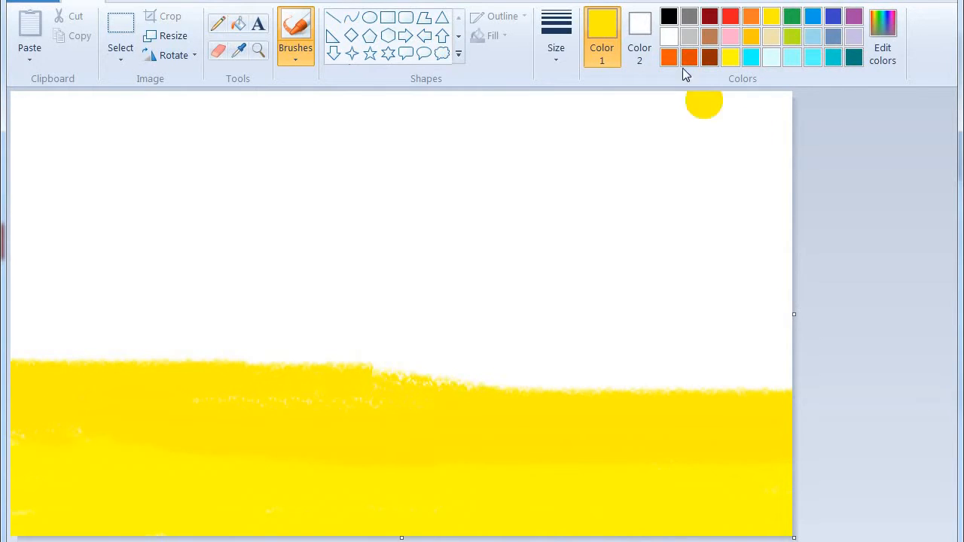
pyautogui.click(731, 21)
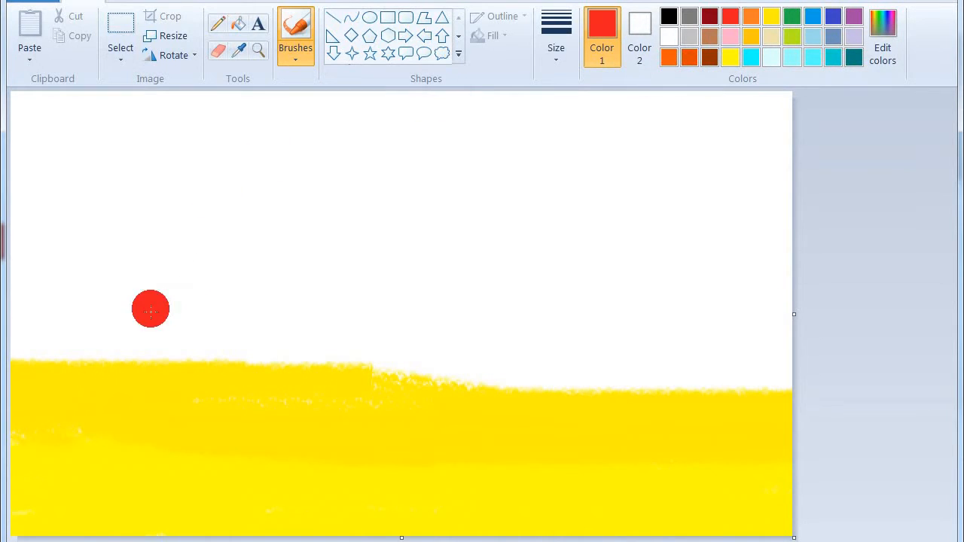
pyautogui.moveTo(149, 308)
pyautogui.mouseDown()
pyautogui.moveTo(65, 316)
pyautogui.moveTo(173, 342)
pyautogui.moveTo(520, 370)
pyautogui.moveTo(128, 368)
pyautogui.moveTo(406, 366)
pyautogui.mouseUp()
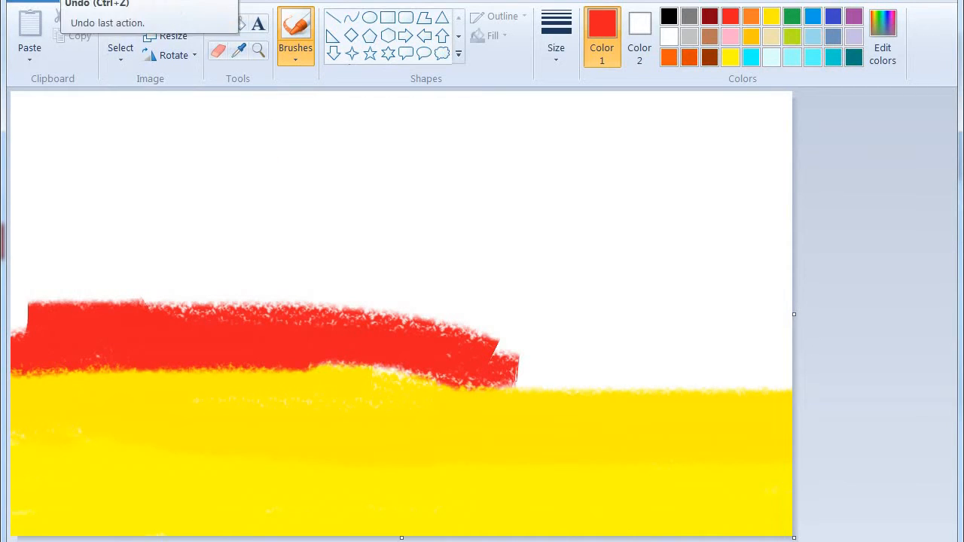
# Step: Undo all the brush strokes back to a blank white canvas
pyautogui.hotkey('ctrl', 'z')
pyautogui.hotkey('ctrl', 'z')
pyautogui.hotkey('ctrl', 'z')
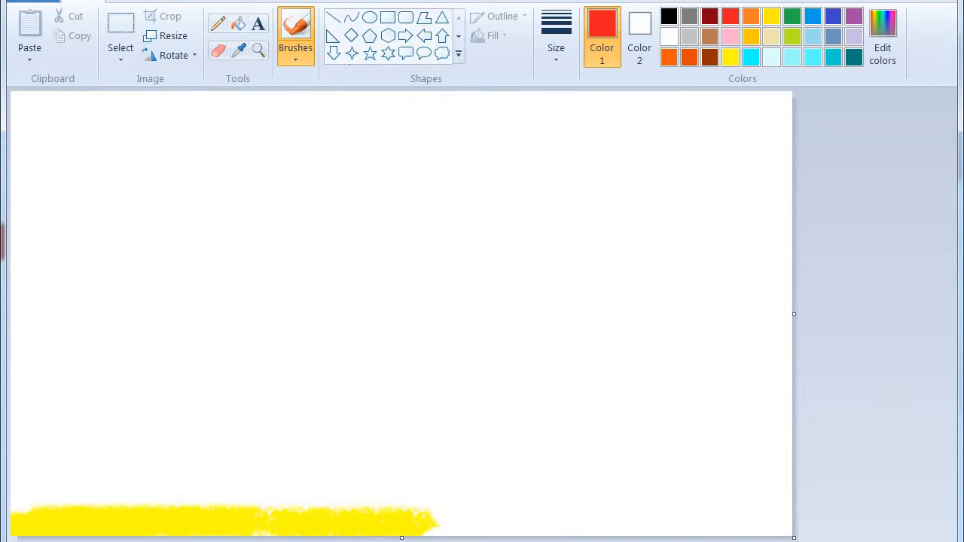
pyautogui.hotkey('ctrl', 'z')
# Step: Draw a straight yellow diagonal line from the canvas's lower-left corner to near its upper-right corner
pyautogui.click(333, 18)
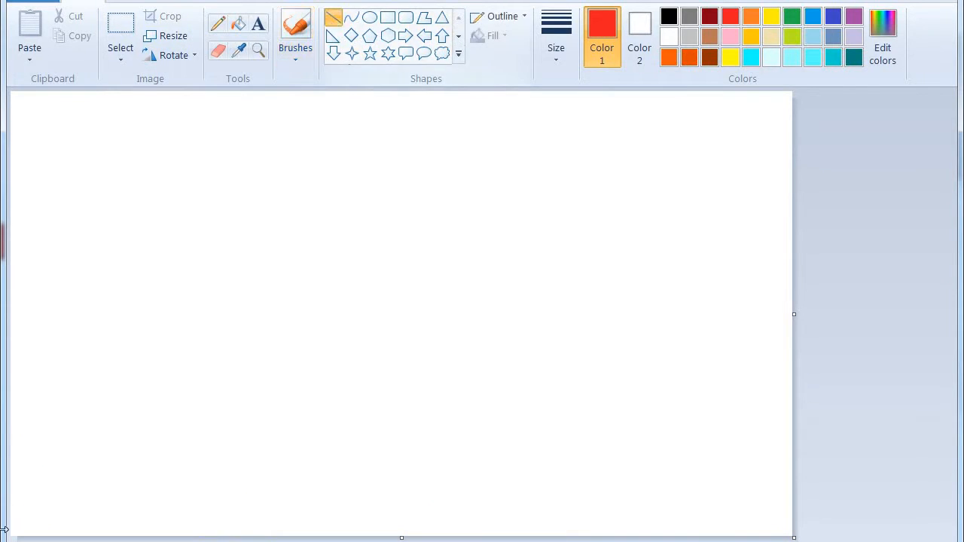
pyautogui.moveTo(26, 531)
pyautogui.mouseDown()
pyautogui.moveTo(791, 232)
pyautogui.moveTo(792, 100)
pyautogui.mouseUp()
pyautogui.moveTo(603, 208); pyautogui.dragTo(603, 217)
pyautogui.click(729, 57)
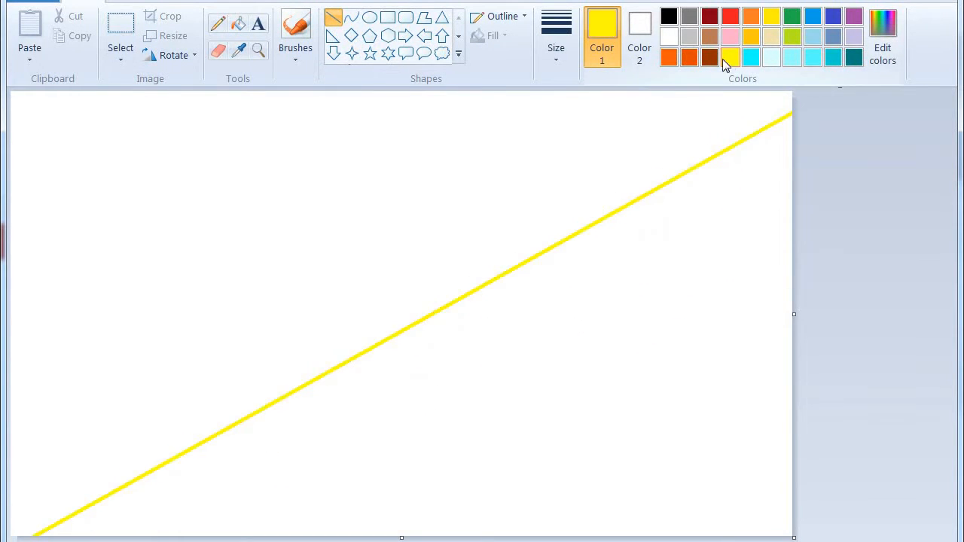
# Step: Fill the area below the diagonal yellow and the area above it dark orange, leaving yellow as the active colour
pyautogui.click(239, 25)
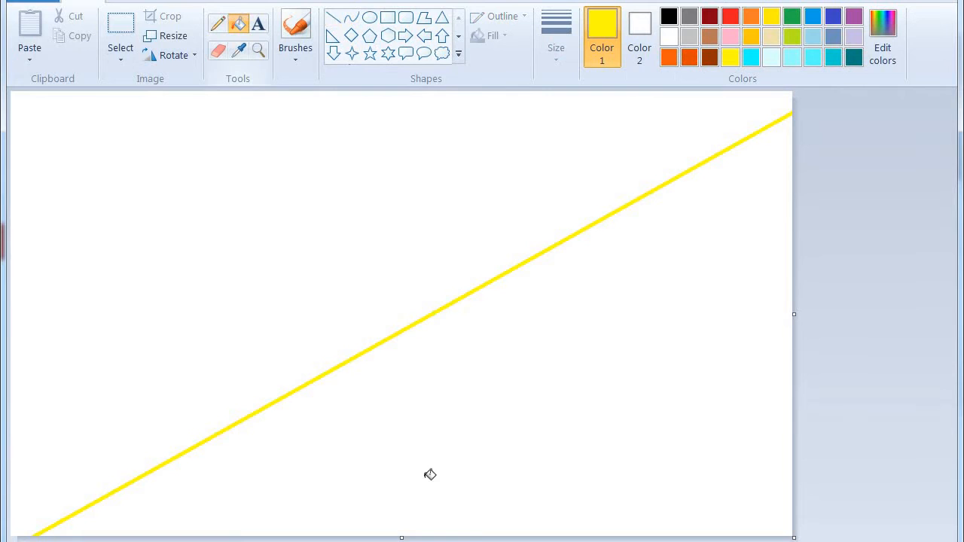
pyautogui.click(475, 381)
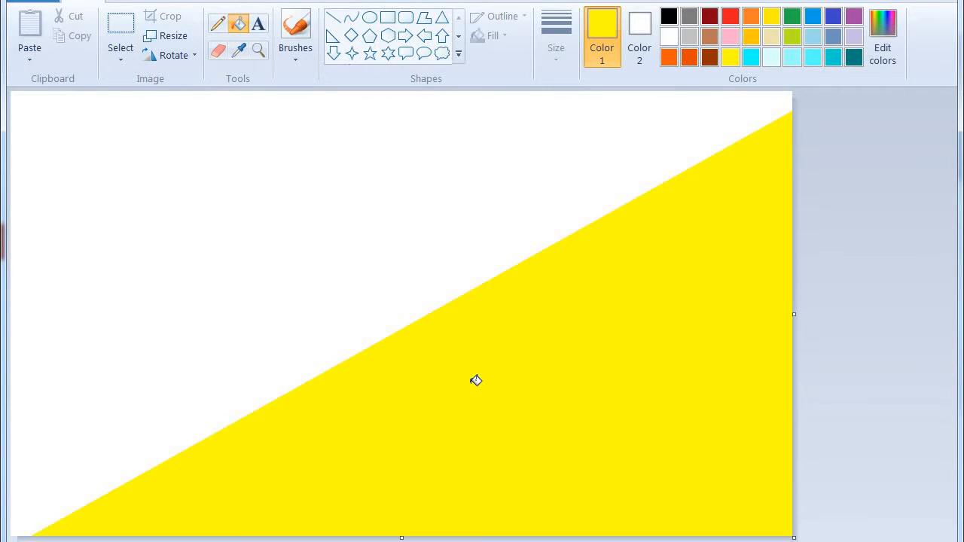
pyautogui.click(684, 59)
pyautogui.click(436, 302)
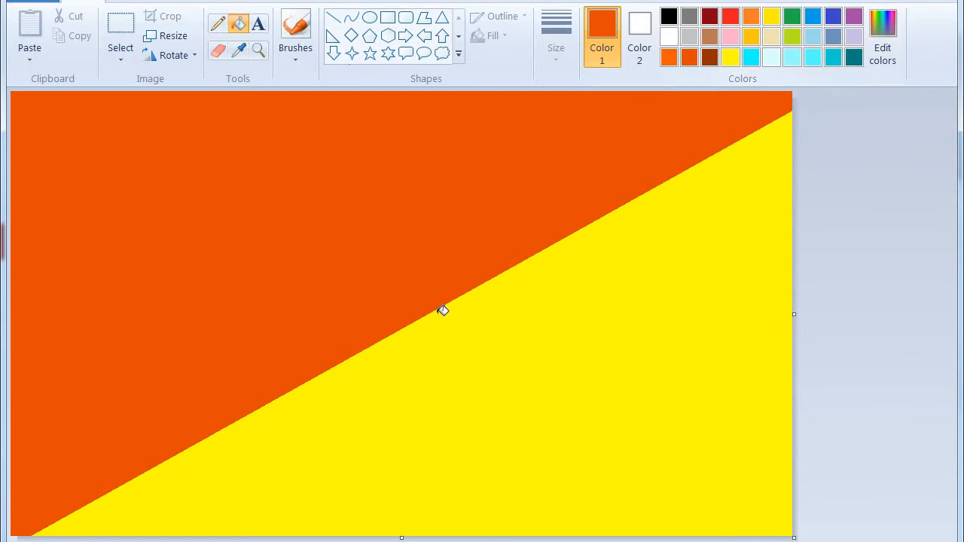
pyautogui.click(729, 54)
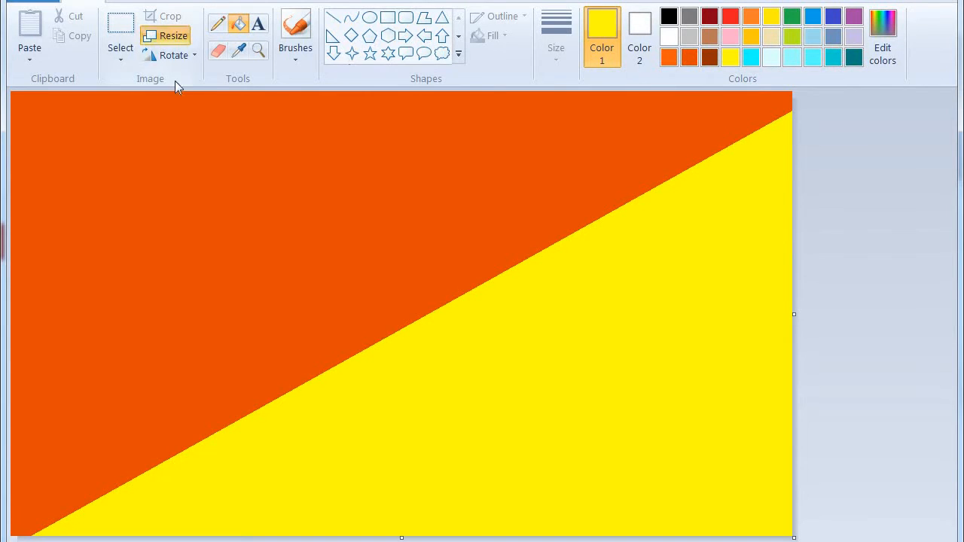
# Step: Copy the picture's horizontal pixel size, turn off Maintain aspect ratio and resize the width to 1 pixel
pyautogui.click(166, 35)
pyautogui.click(219, 115)
pyautogui.click(113, 228)
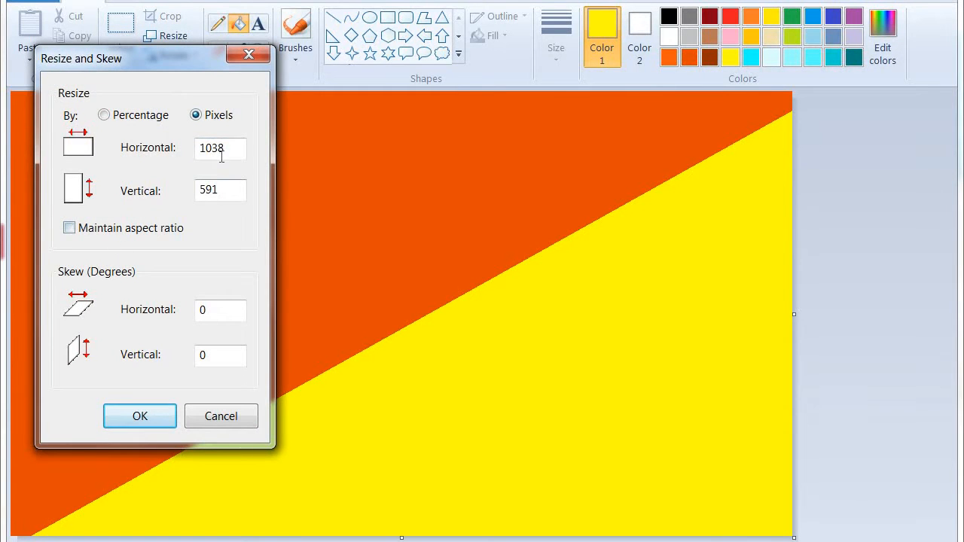
pyautogui.doubleClick(219, 148)
pyautogui.rightClick(220, 148)
pyautogui.click(279, 200)
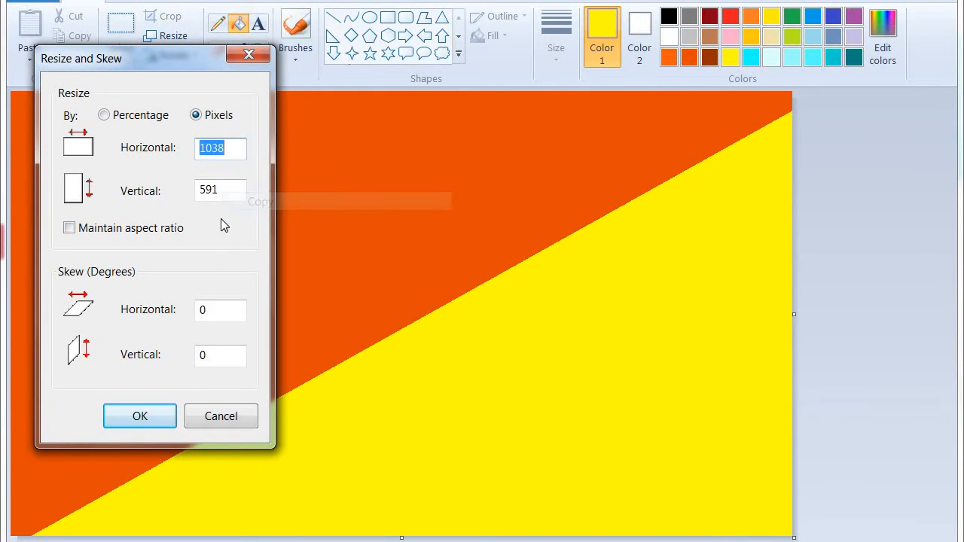
pyautogui.write('2')
pyautogui.press('Return')
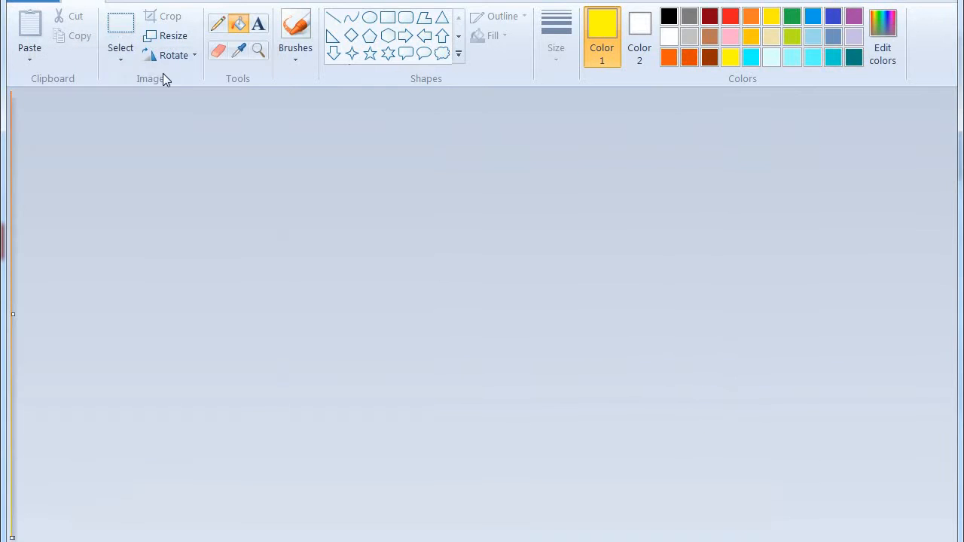
# Step: Resize the picture to 1038 pixels horizontally with Maintain aspect ratio turned off
pyautogui.click(173, 37)
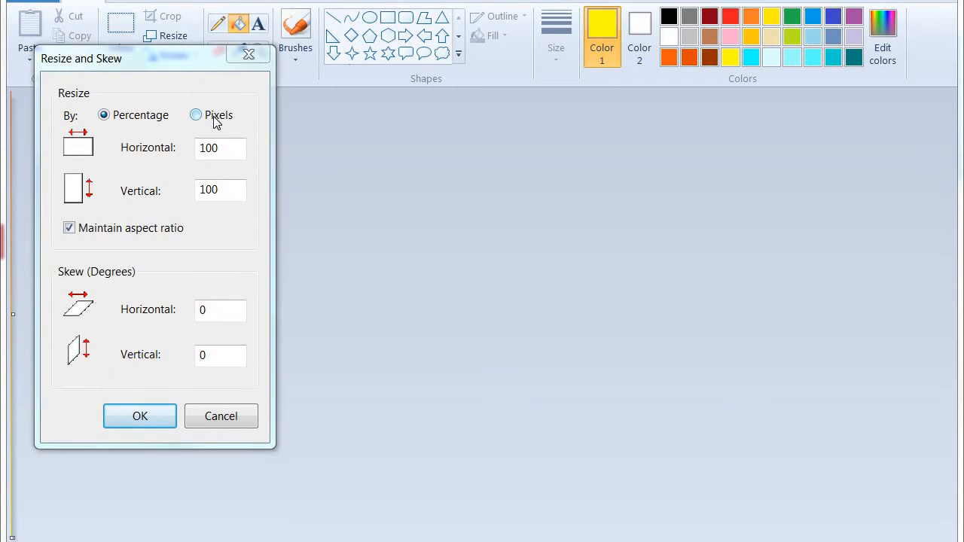
pyautogui.click(215, 115)
pyautogui.click(96, 231)
pyautogui.doubleClick(218, 151)
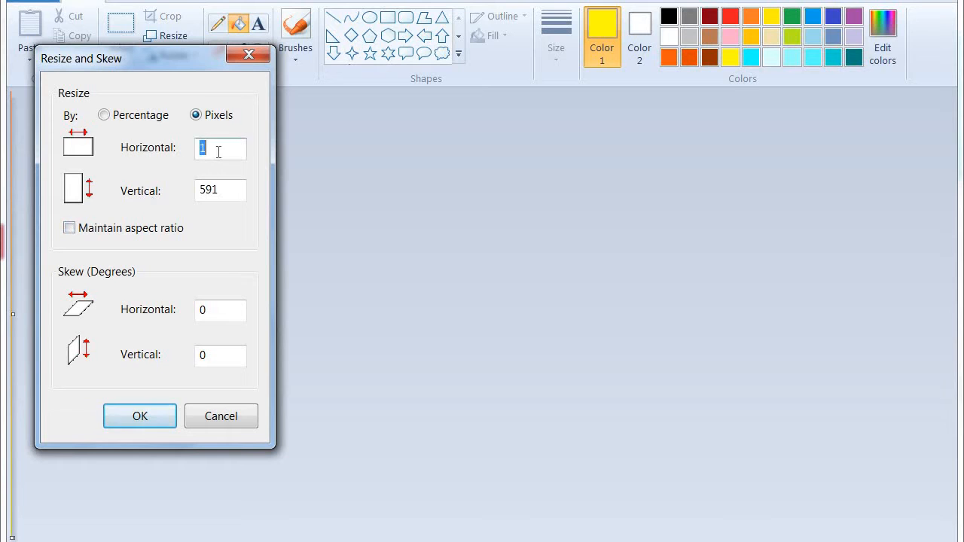
pyautogui.write('1038')
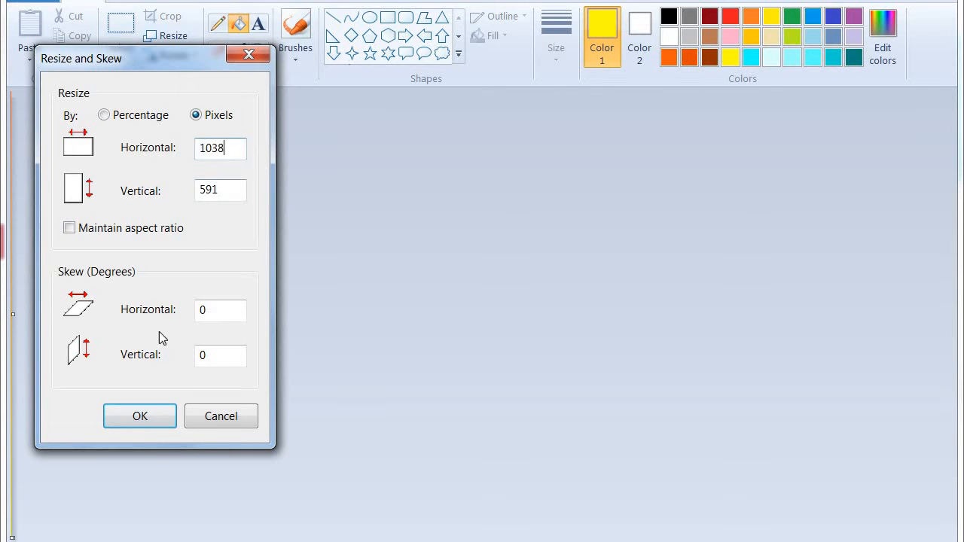
pyautogui.click(140, 421)
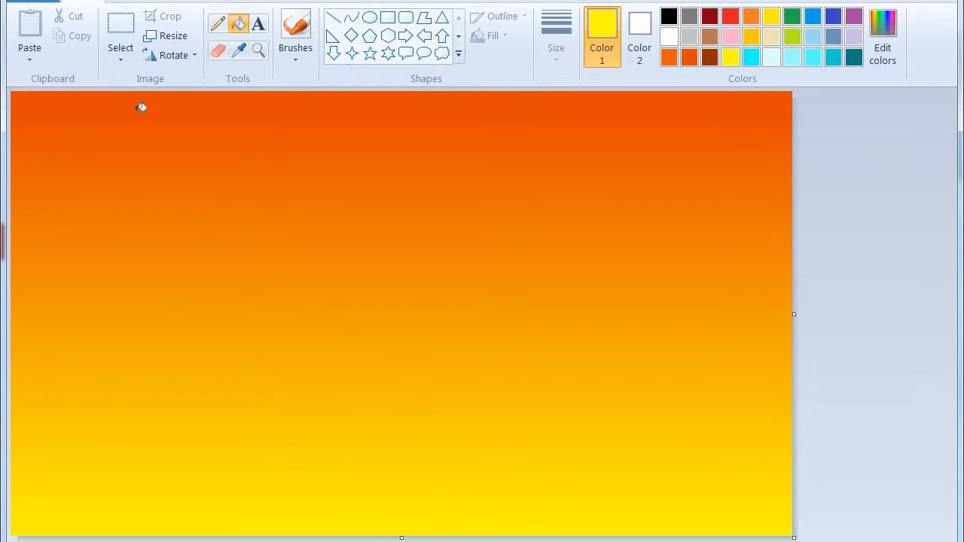
# Step: Copy the whole gradient and squash the selected original vertically into the upper two thirds of the canvas
pyautogui.click(131, 58)
pyautogui.click(168, 167)
pyautogui.rightClick(540, 213)
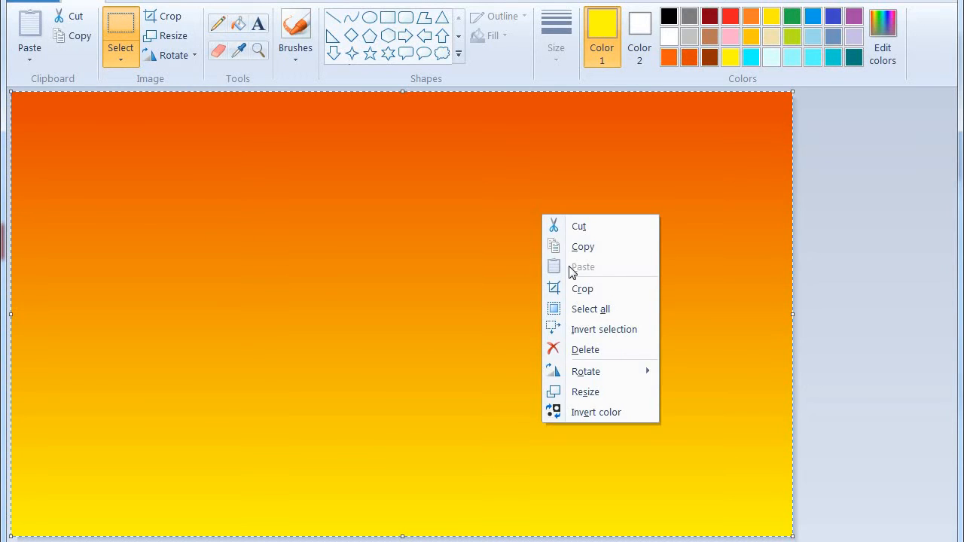
pyautogui.press('Return')
pyautogui.moveTo(402, 534); pyautogui.dragTo(452, 388)
# Step: Paste a vertically flipped copy of the gradient and squash it into the lower third, meeting the upper gradient's edge
pyautogui.rightClick(422, 242)
pyautogui.click(429, 296)
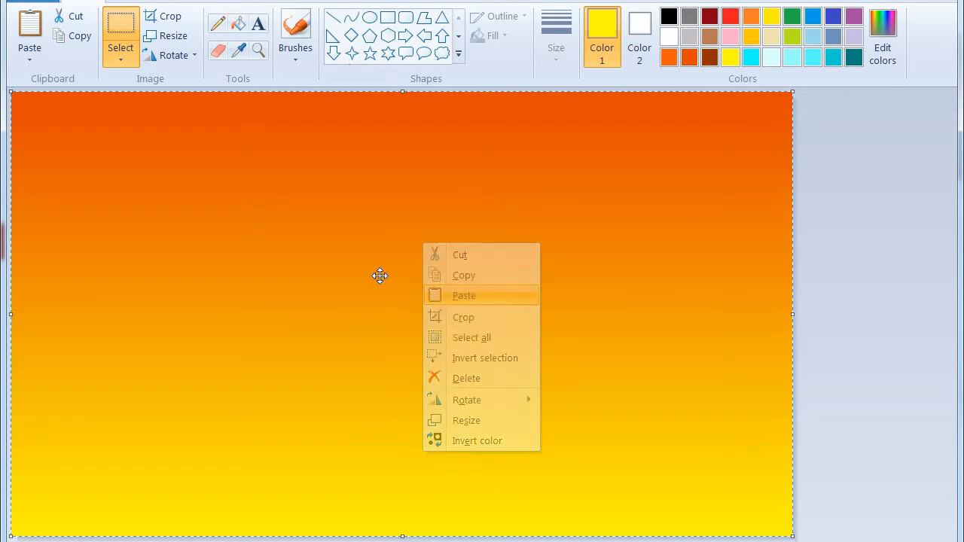
pyautogui.rightClick(381, 275)
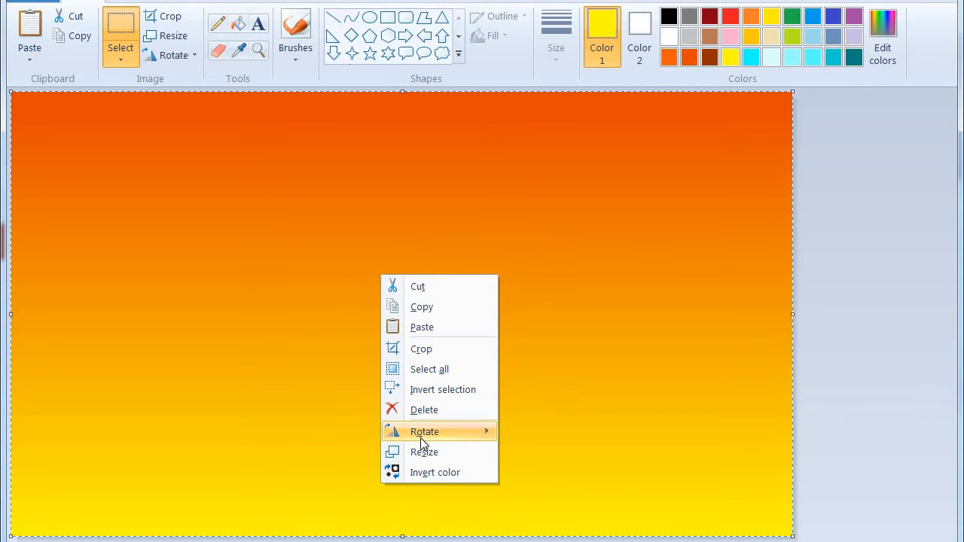
pyautogui.moveTo(424, 431)
pyautogui.click(527, 492)
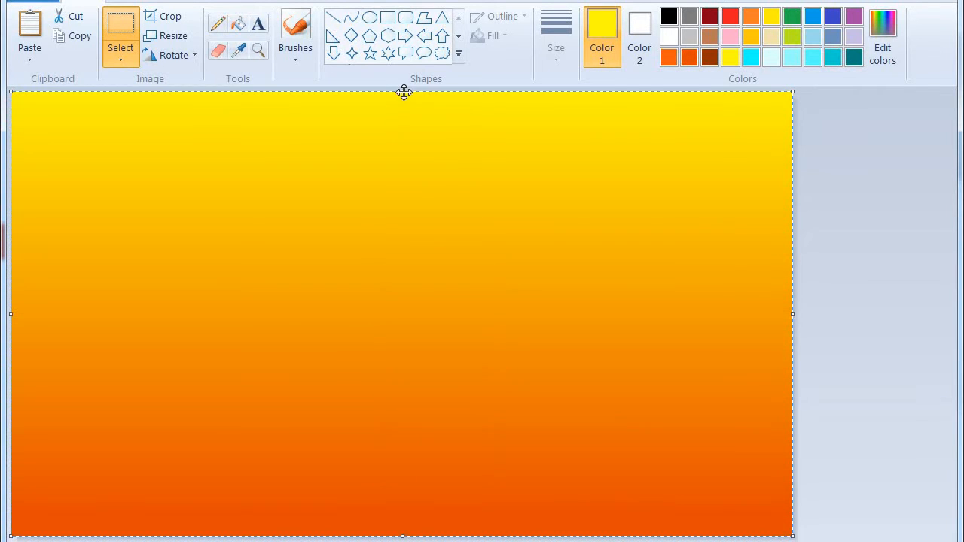
pyautogui.moveTo(402, 88); pyautogui.dragTo(407, 389)
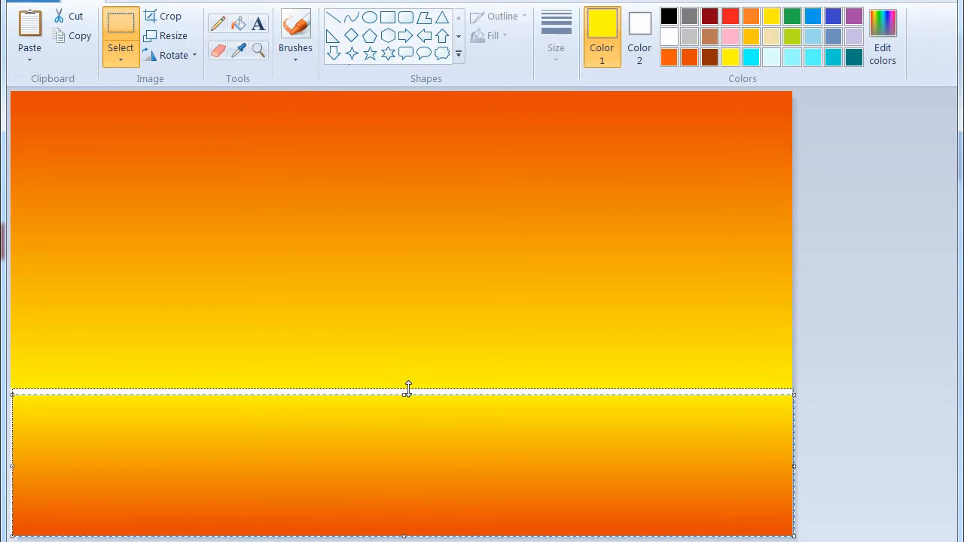
pyautogui.moveTo(407, 389); pyautogui.dragTo(408, 389)
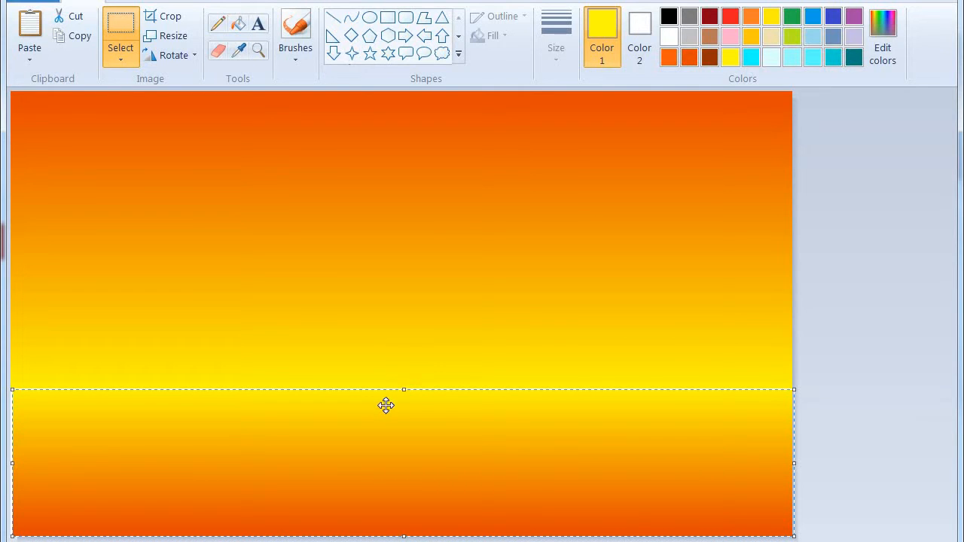
# Step: Brush a yellow patch just above the middle of the horizon line, using the second-thinnest brush size
pyautogui.click(296, 56)
pyautogui.click(552, 30)
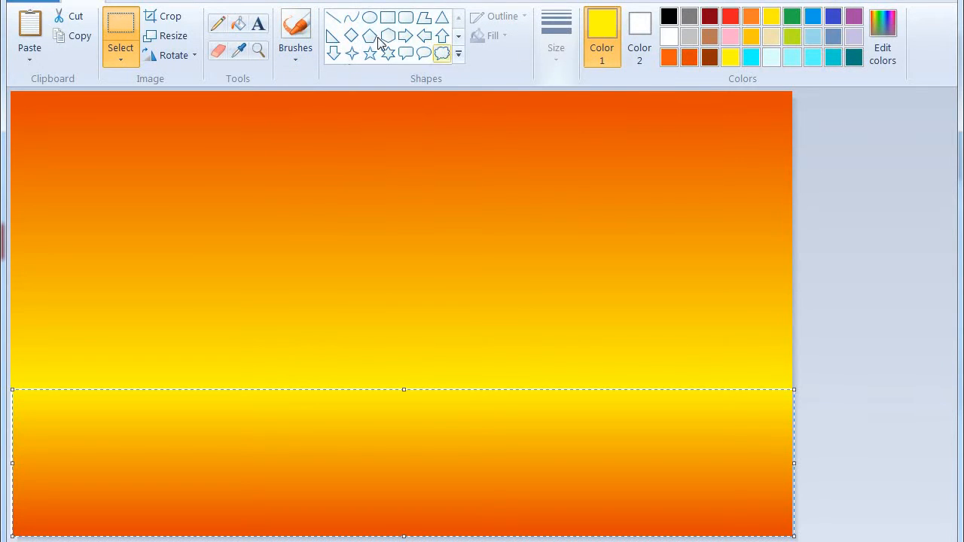
pyautogui.click(296, 27)
pyautogui.click(542, 38)
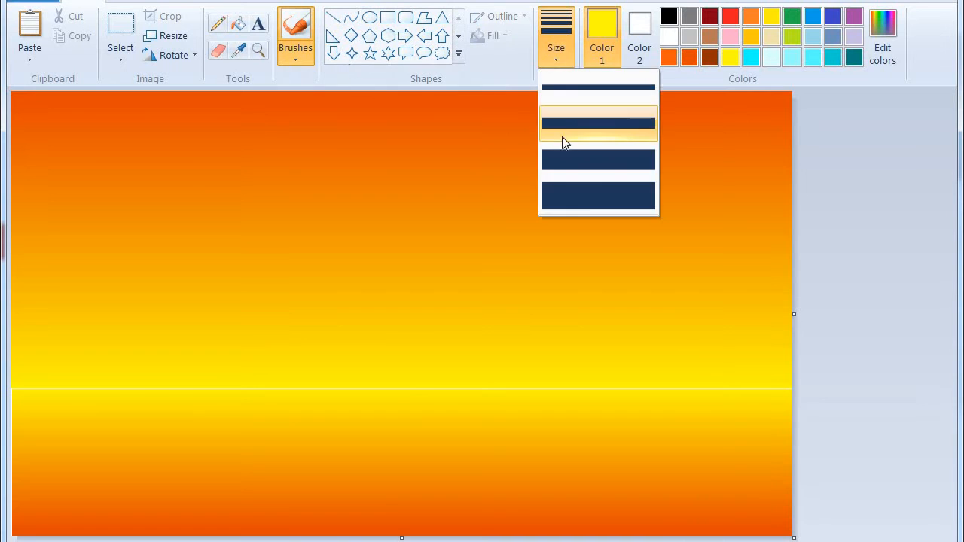
pyautogui.click(567, 121)
pyautogui.moveTo(393, 330)
pyautogui.mouseDown()
pyautogui.moveTo(345, 343)
pyautogui.moveTo(397, 340)
pyautogui.moveTo(388, 352)
pyautogui.moveTo(366, 342)
pyautogui.moveTo(339, 356)
pyautogui.mouseUp()
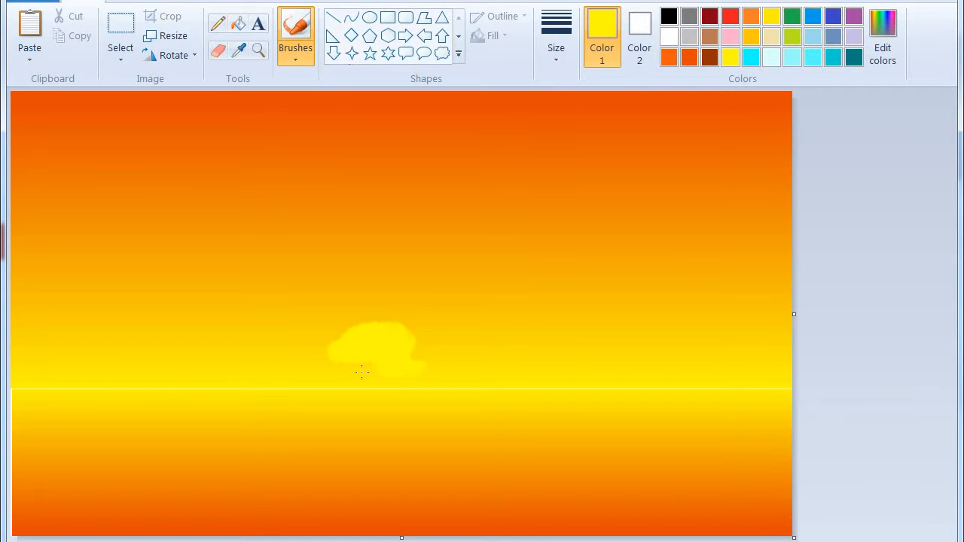
# Step: Draw a yellow-outlined circle over the yellow patch and adjust its size and position to rest on the horizon line
pyautogui.click(369, 17)
pyautogui.moveTo(338, 334)
pyautogui.mouseDown()
pyautogui.moveTo(373, 375)
pyautogui.moveTo(415, 394)
pyautogui.moveTo(420, 410)
pyautogui.moveTo(387, 364)
pyautogui.mouseUp()
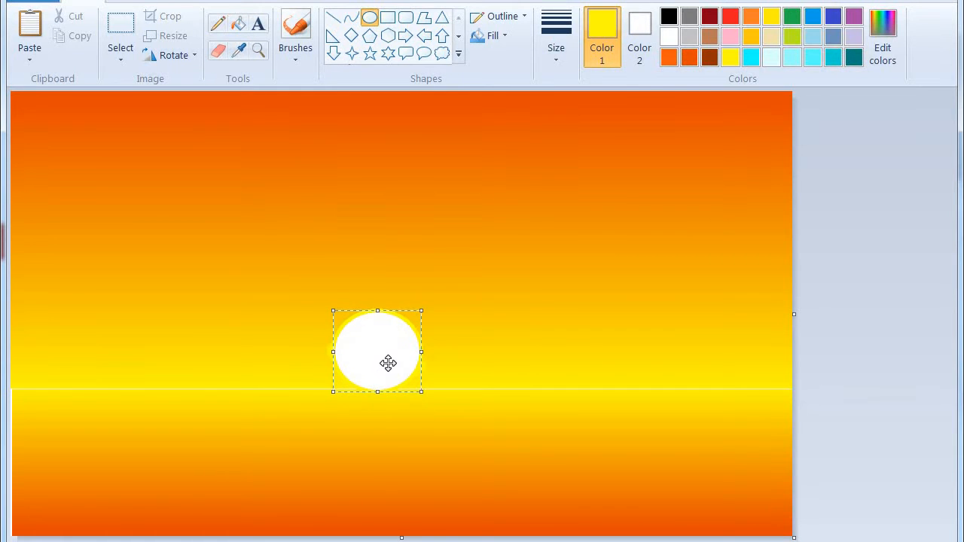
pyautogui.moveTo(423, 391); pyautogui.dragTo(427, 399)
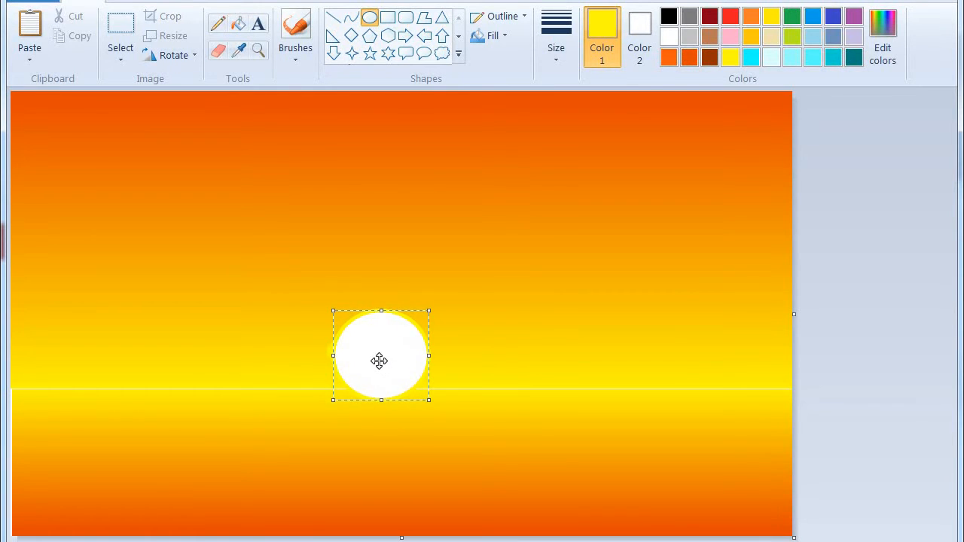
pyautogui.moveTo(378, 360); pyautogui.dragTo(379, 355)
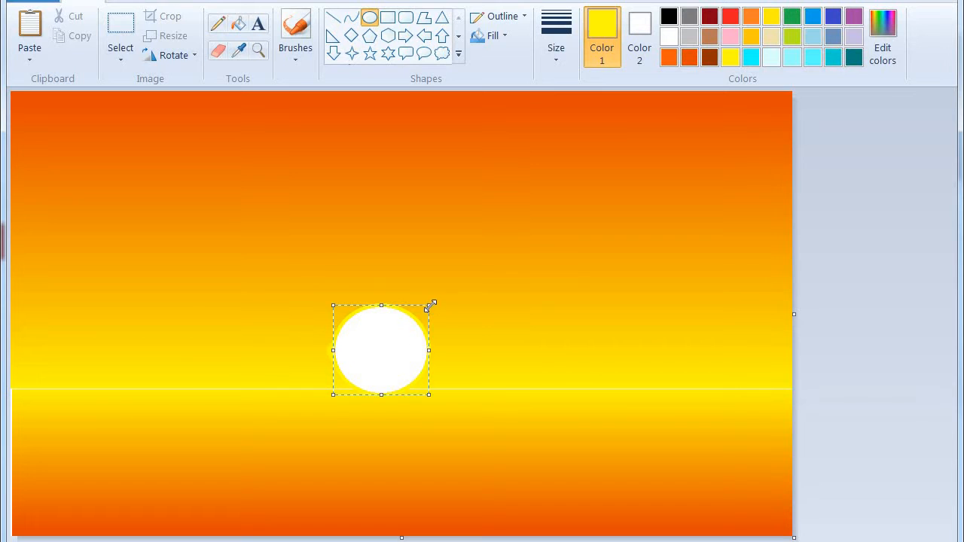
pyautogui.moveTo(430, 305); pyautogui.dragTo(436, 297)
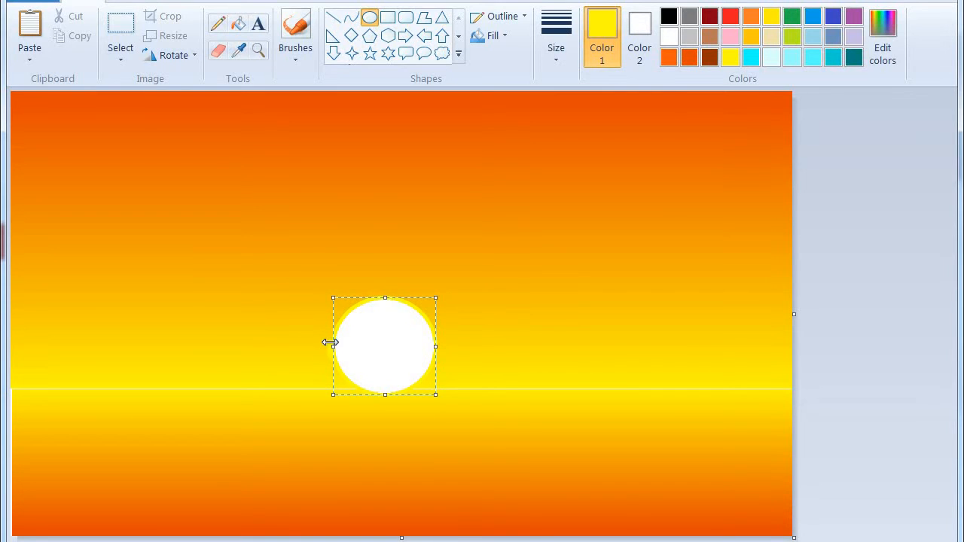
pyautogui.moveTo(330, 342); pyautogui.dragTo(326, 342)
pyautogui.moveTo(381, 296); pyautogui.dragTo(381, 295)
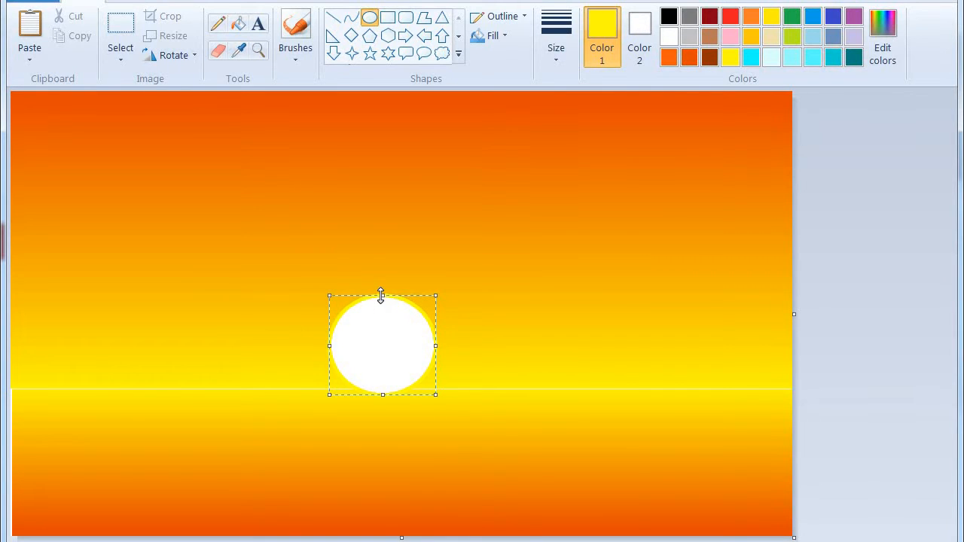
# Step: Set the circle to no fill and make Color 1 (yellow) the active colour
pyautogui.click(644, 50)
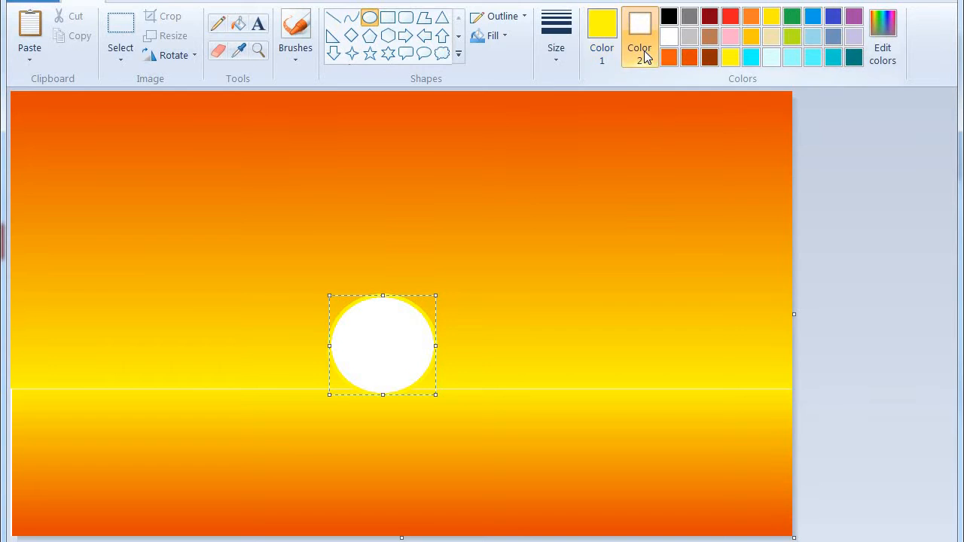
pyautogui.click(490, 36)
pyautogui.click(504, 57)
pyautogui.click(589, 55)
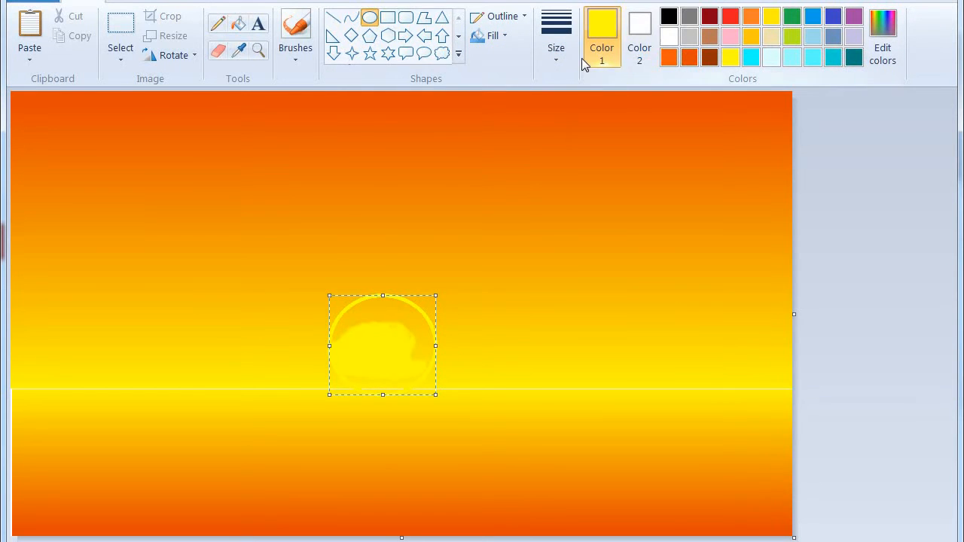
# Step: Fill the circle on the horizon with yellow Crayon brush strokes to form a solid sun
pyautogui.click(309, 24)
pyautogui.moveTo(360, 352)
pyautogui.mouseDown()
pyautogui.moveTo(352, 320)
pyautogui.moveTo(336, 341)
pyautogui.moveTo(363, 304)
pyautogui.moveTo(408, 305)
pyautogui.moveTo(420, 321)
pyautogui.moveTo(418, 348)
pyautogui.moveTo(398, 331)
pyautogui.moveTo(406, 324)
pyautogui.moveTo(355, 338)
pyautogui.mouseUp()
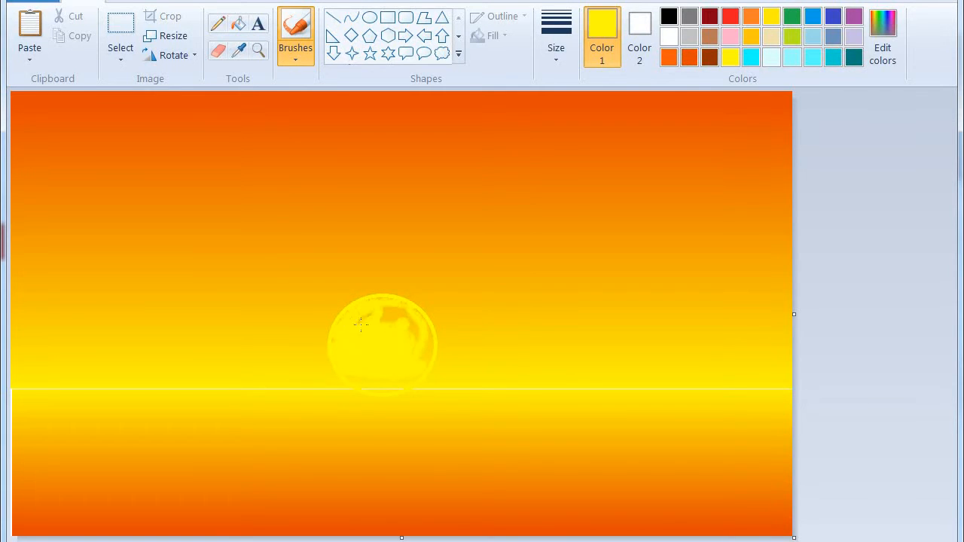
pyautogui.moveTo(420, 334); pyautogui.dragTo(404, 328)
pyautogui.hotkey('ctrl', 'z')
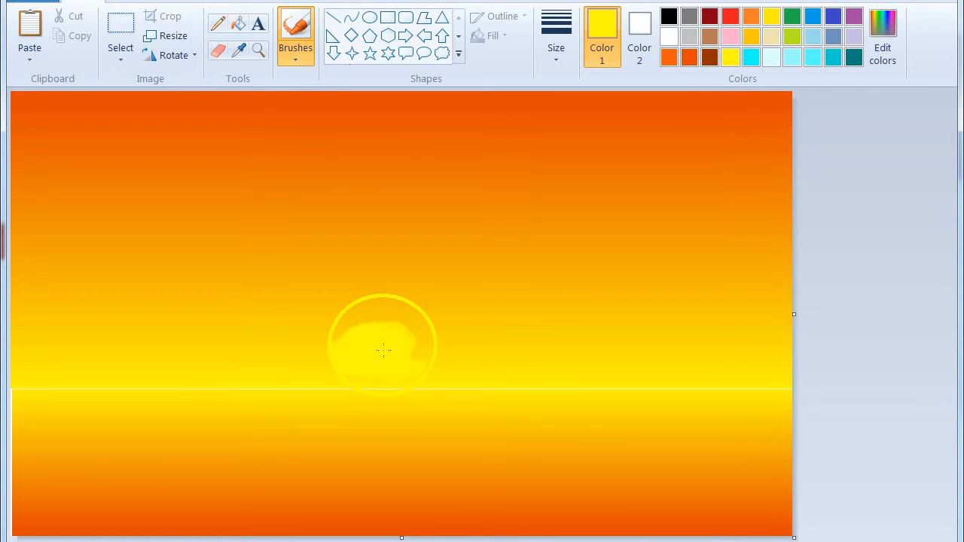
pyautogui.moveTo(369, 317)
pyautogui.mouseDown()
pyautogui.moveTo(390, 329)
pyautogui.moveTo(396, 325)
pyautogui.moveTo(379, 319)
pyautogui.moveTo(416, 340)
pyautogui.moveTo(406, 370)
pyautogui.mouseUp()
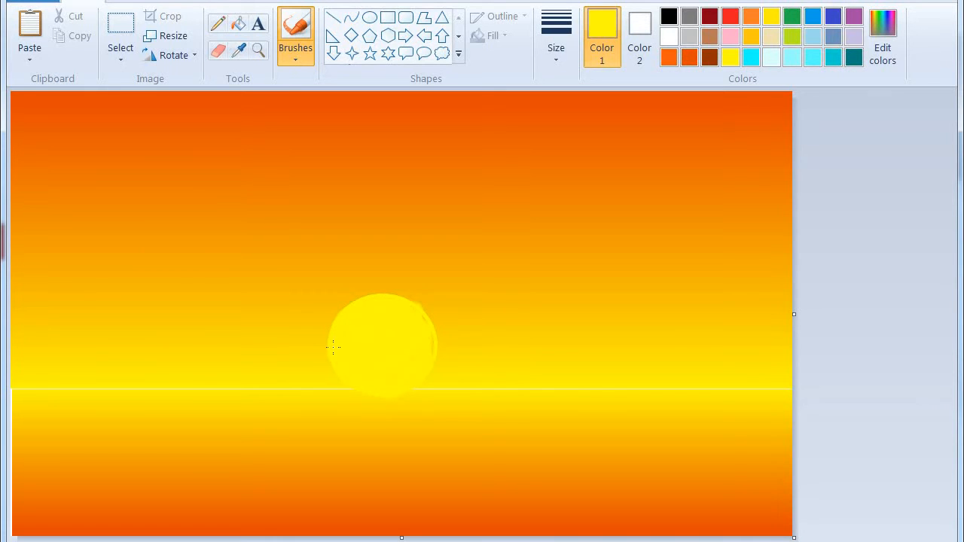
# Step: Brush yellow around the sun's rim with the thickest brush size to enlarge it and roughen its edge
pyautogui.click(567, 39)
pyautogui.click(576, 213)
pyautogui.moveTo(358, 319)
pyautogui.mouseDown()
pyautogui.moveTo(379, 301)
pyautogui.moveTo(402, 301)
pyautogui.moveTo(427, 344)
pyautogui.mouseUp()
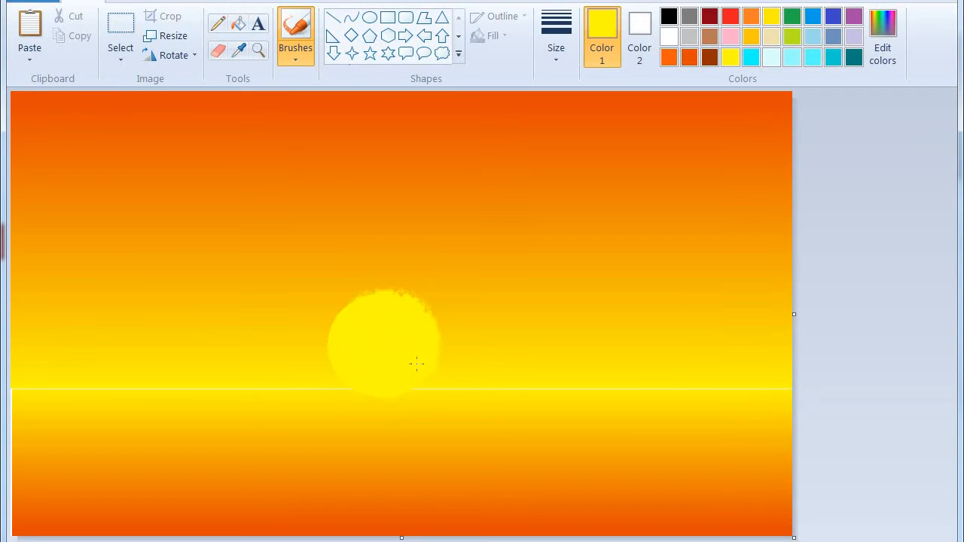
pyautogui.moveTo(388, 305)
pyautogui.mouseDown()
pyautogui.moveTo(348, 300)
pyautogui.moveTo(328, 320)
pyautogui.moveTo(332, 354)
pyautogui.mouseUp()
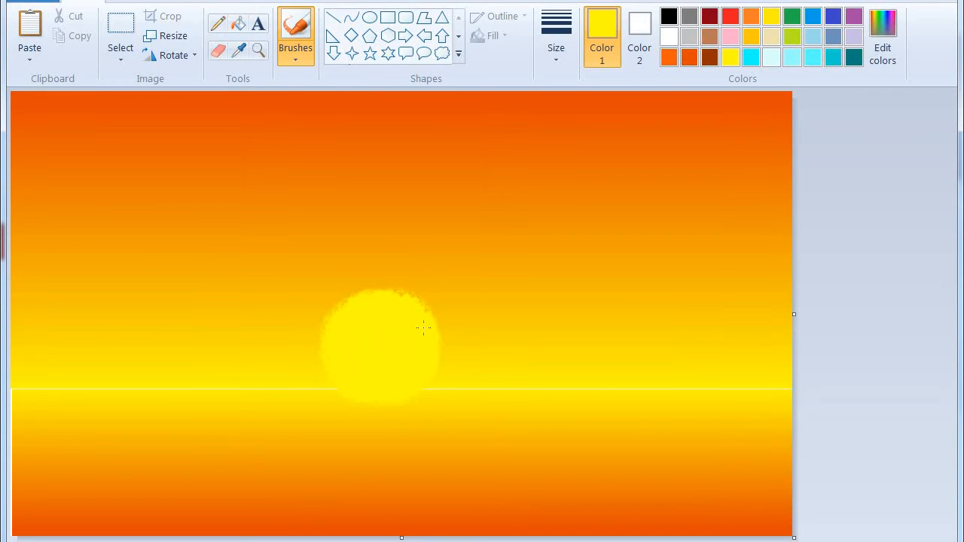
pyautogui.moveTo(396, 304)
pyautogui.mouseDown()
pyautogui.moveTo(371, 300)
pyautogui.moveTo(343, 314)
pyautogui.moveTo(326, 360)
pyautogui.mouseUp()
pyautogui.moveTo(363, 401)
pyautogui.mouseDown()
pyautogui.moveTo(405, 396)
pyautogui.moveTo(430, 374)
pyautogui.moveTo(437, 347)
pyautogui.moveTo(404, 304)
pyautogui.moveTo(367, 301)
pyautogui.mouseUp()
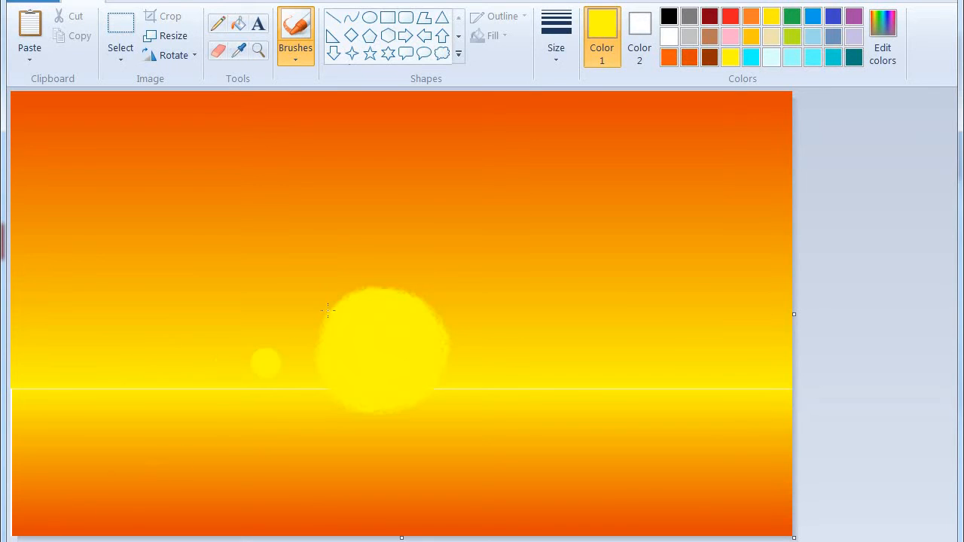
# Step: Paint a black Crayon hill along the horizon from the sun's right edge to the canvas edge, using the second-thickest size
pyautogui.click(297, 42)
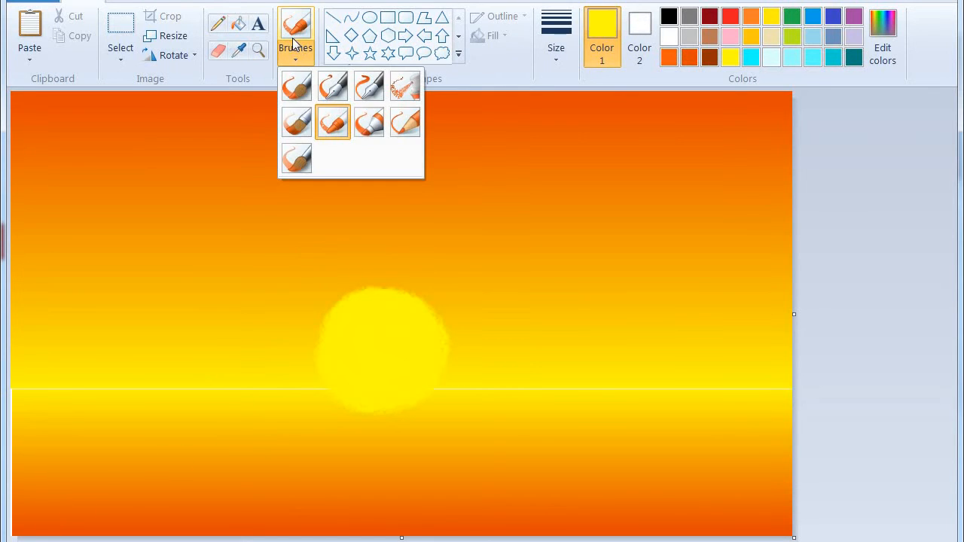
pyautogui.click(294, 43)
pyautogui.click(669, 16)
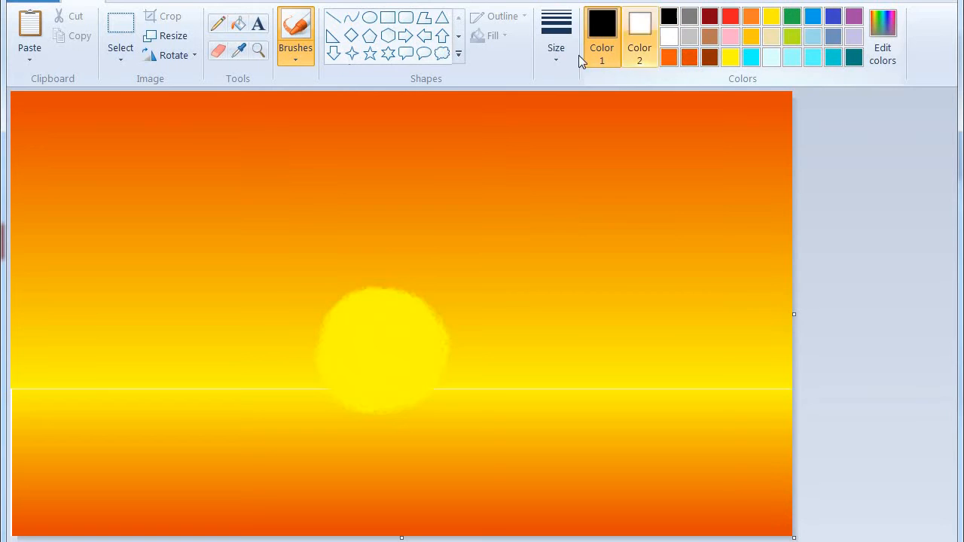
pyautogui.click(564, 56)
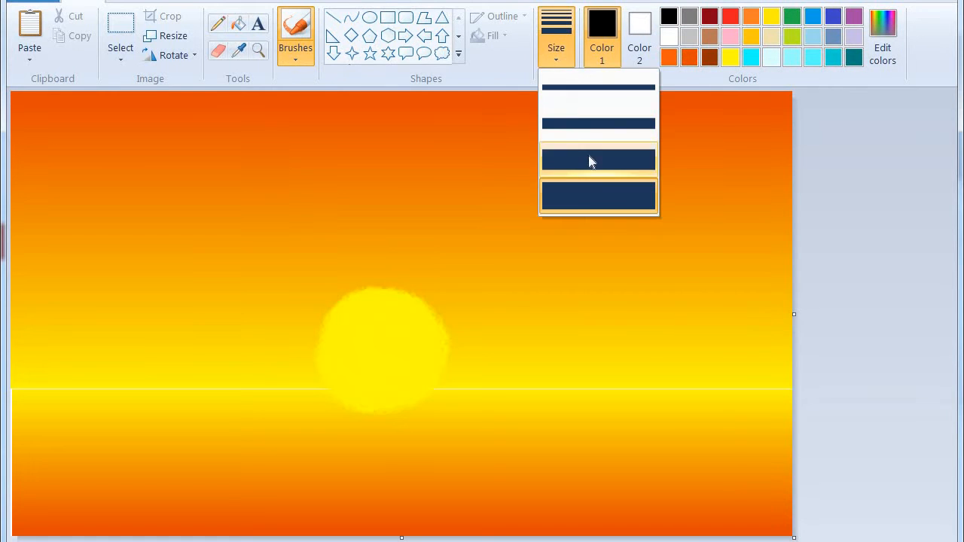
pyautogui.click(588, 160)
pyautogui.moveTo(449, 389)
pyautogui.mouseDown()
pyautogui.moveTo(822, 378)
pyautogui.moveTo(619, 380)
pyautogui.moveTo(768, 390)
pyautogui.moveTo(466, 378)
pyautogui.moveTo(586, 369)
pyautogui.moveTo(707, 341)
pyautogui.moveTo(808, 337)
pyautogui.moveTo(701, 364)
pyautogui.moveTo(757, 359)
pyautogui.moveTo(703, 350)
pyautogui.moveTo(787, 364)
pyautogui.moveTo(777, 350)
pyautogui.moveTo(774, 386)
pyautogui.moveTo(803, 390)
pyautogui.moveTo(727, 369)
pyautogui.moveTo(616, 363)
pyautogui.moveTo(546, 368)
pyautogui.mouseUp()
# Step: Extend the black shoreline across the sun's base to the left canvas edge, using the second-thinnest brush size
pyautogui.click(556, 41)
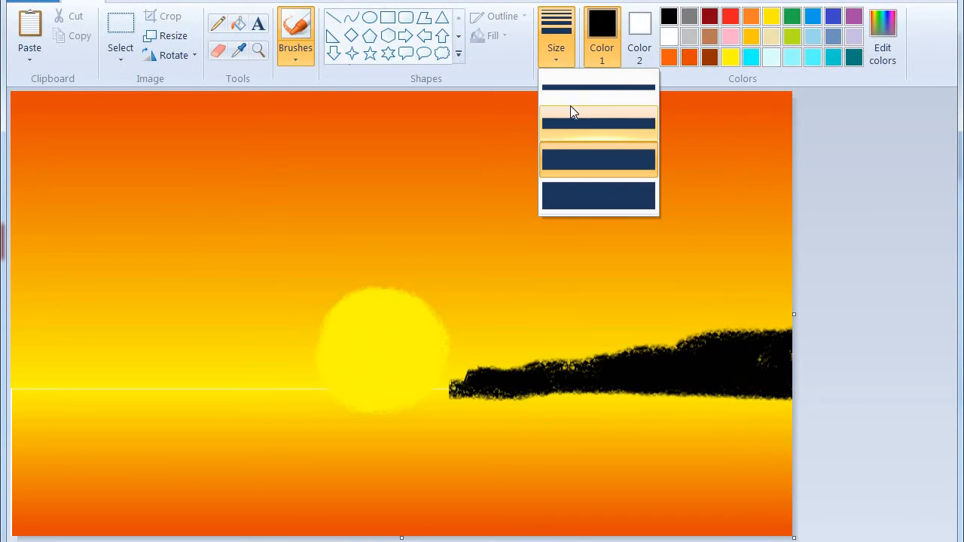
pyautogui.click(570, 119)
pyautogui.moveTo(444, 385)
pyautogui.mouseDown()
pyautogui.moveTo(290, 396)
pyautogui.moveTo(322, 401)
pyautogui.moveTo(464, 391)
pyautogui.moveTo(264, 391)
pyautogui.moveTo(401, 405)
pyautogui.moveTo(777, 394)
pyautogui.moveTo(425, 395)
pyautogui.moveTo(643, 398)
pyautogui.moveTo(446, 387)
pyautogui.moveTo(470, 381)
pyautogui.moveTo(386, 393)
pyautogui.mouseUp()
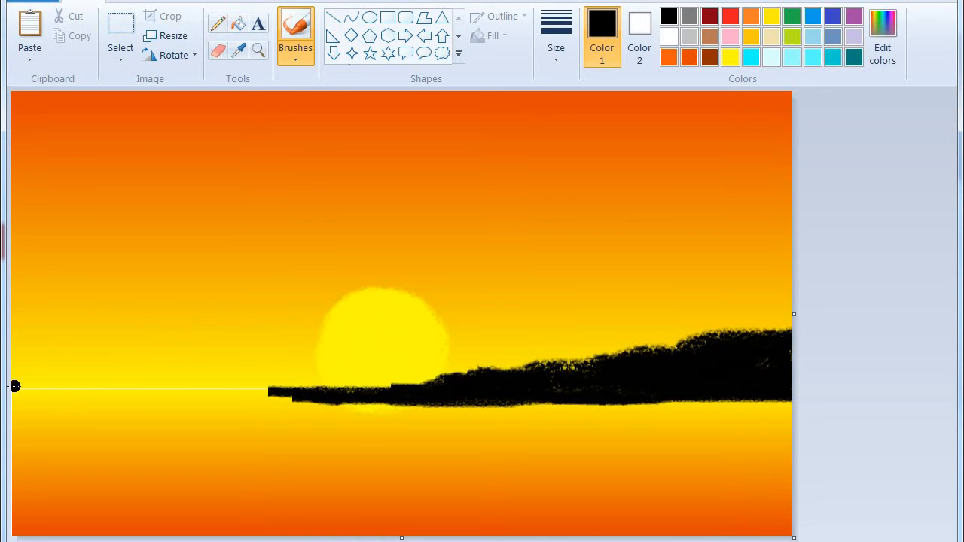
pyautogui.moveTo(14, 386)
pyautogui.mouseDown()
pyautogui.moveTo(309, 395)
pyautogui.moveTo(58, 395)
pyautogui.moveTo(6, 384)
pyautogui.moveTo(48, 392)
pyautogui.moveTo(13, 374)
pyautogui.moveTo(288, 397)
pyautogui.mouseUp()
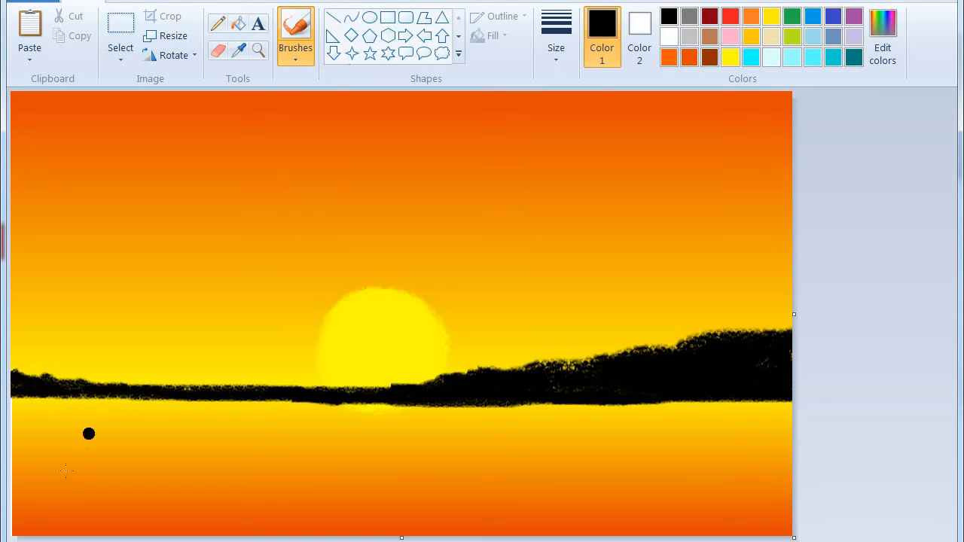
# Step: Paint a solid black foreground slope in the picture's lower-left corner, tapering off along the bottom edge
pyautogui.moveTo(15, 503)
pyautogui.mouseDown()
pyautogui.moveTo(280, 531)
pyautogui.moveTo(19, 503)
pyautogui.moveTo(55, 485)
pyautogui.moveTo(186, 524)
pyautogui.moveTo(98, 511)
pyautogui.moveTo(162, 518)
pyautogui.moveTo(10, 467)
pyautogui.moveTo(88, 504)
pyautogui.moveTo(9, 489)
pyautogui.moveTo(7, 514)
pyautogui.moveTo(49, 527)
pyautogui.moveTo(39, 538)
pyautogui.moveTo(98, 537)
pyautogui.moveTo(26, 527)
pyautogui.moveTo(205, 532)
pyautogui.mouseUp()
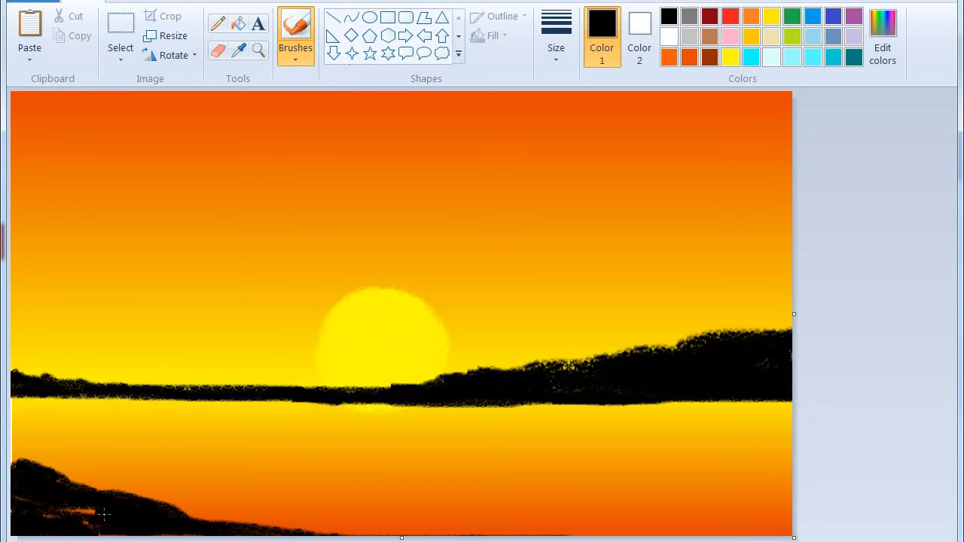
pyautogui.moveTo(104, 516); pyautogui.dragTo(13, 505)
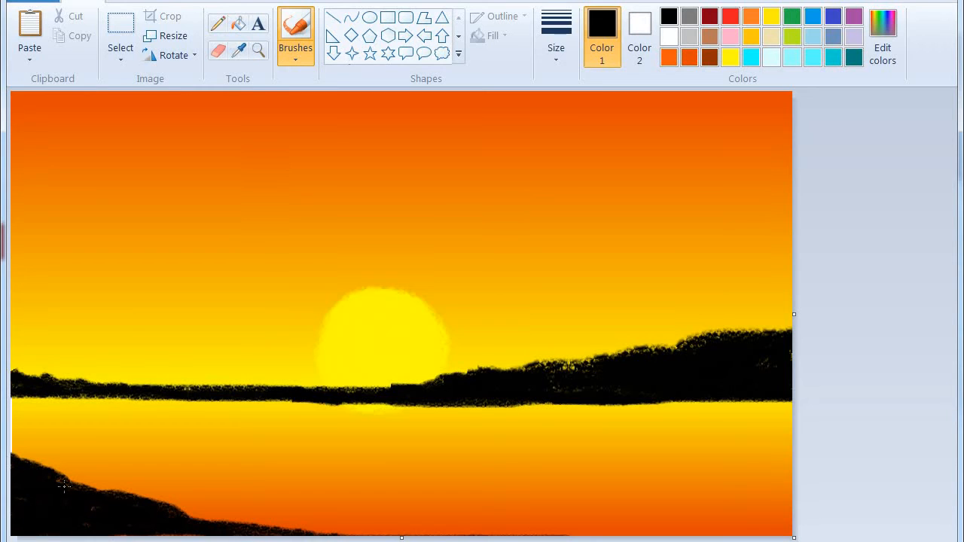
pyautogui.moveTo(348, 534); pyautogui.dragTo(380, 535)
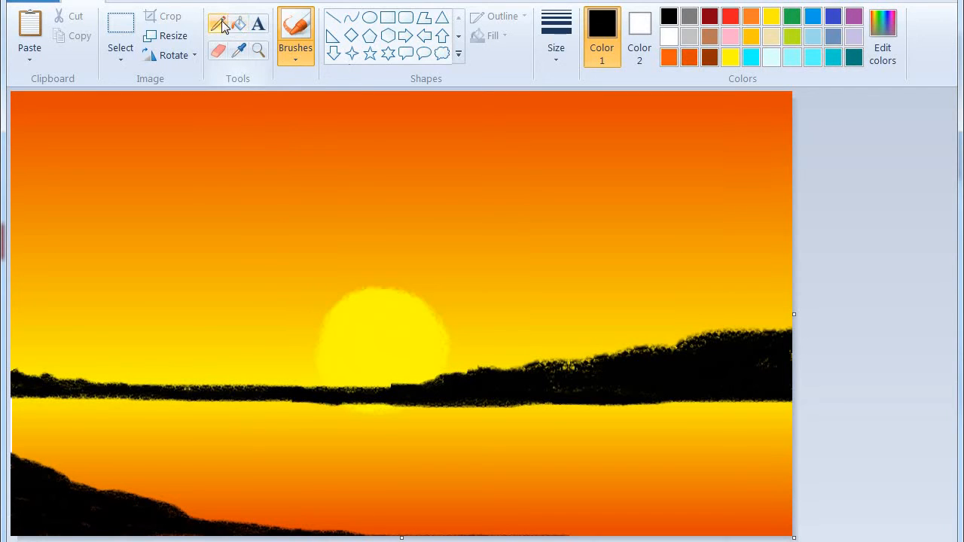
# Step: Draw a black curve in the thickest size as a palm trunk rising from the foreground slope, bowed slightly to the right
pyautogui.click(351, 17)
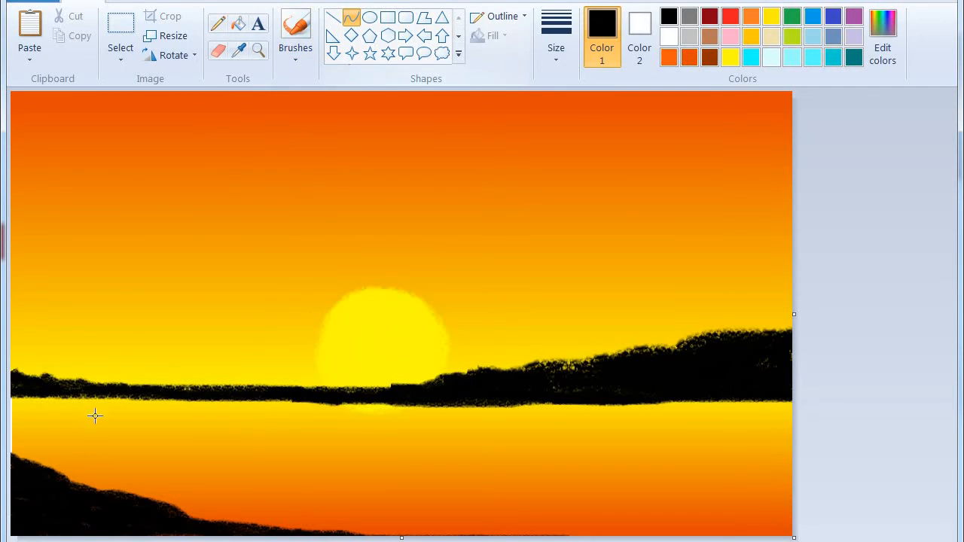
pyautogui.moveTo(118, 277); pyautogui.dragTo(54, 472)
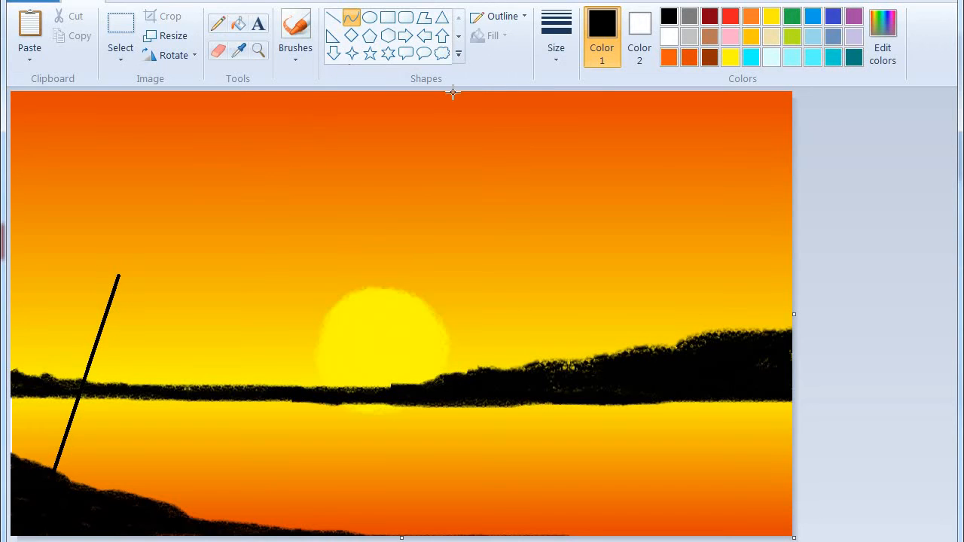
pyautogui.click(554, 48)
pyautogui.click(584, 190)
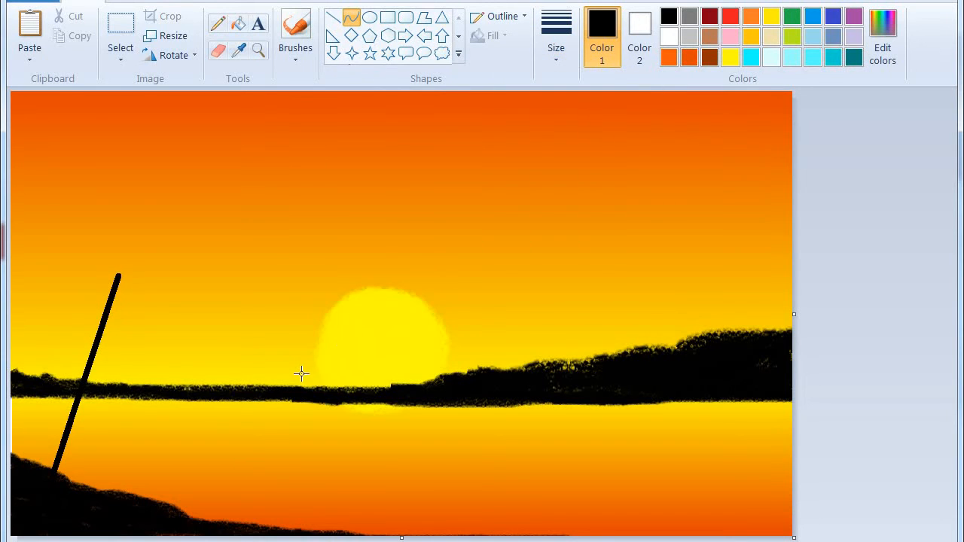
pyautogui.moveTo(88, 377); pyautogui.dragTo(96, 389)
pyautogui.click(917, 209)
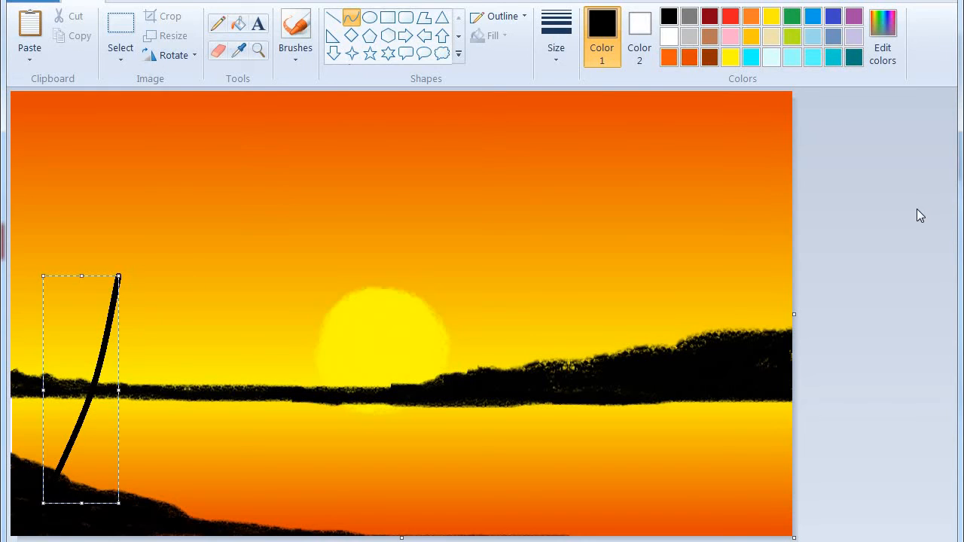
pyautogui.click(917, 209)
pyautogui.moveTo(119, 275); pyautogui.dragTo(42, 478)
pyautogui.moveTo(78, 387)
pyautogui.mouseDown()
pyautogui.moveTo(86, 401)
pyautogui.moveTo(62, 429)
pyautogui.moveTo(70, 441)
pyautogui.moveTo(90, 393)
pyautogui.mouseUp()
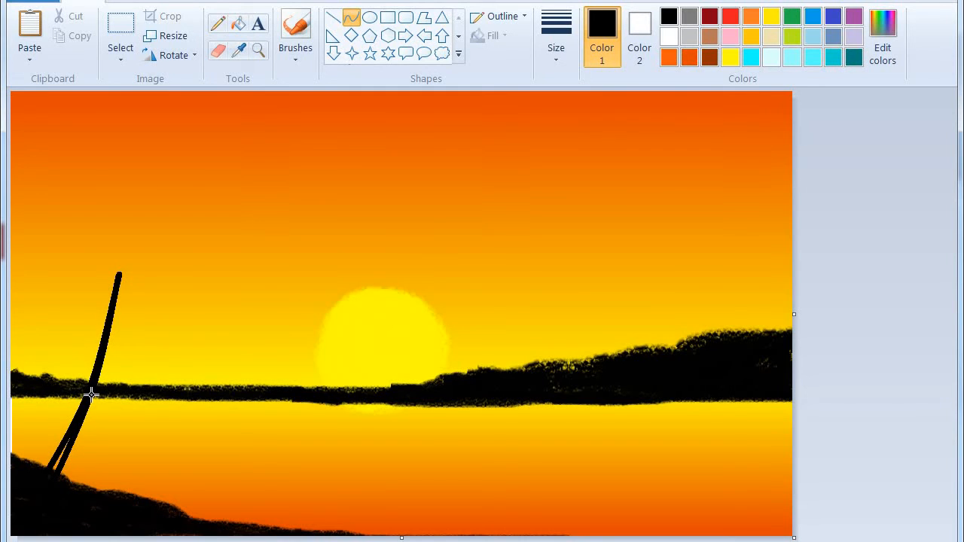
pyautogui.moveTo(100, 497)
pyautogui.mouseDown()
pyautogui.moveTo(97, 512)
pyautogui.moveTo(98, 504)
pyautogui.mouseUp()
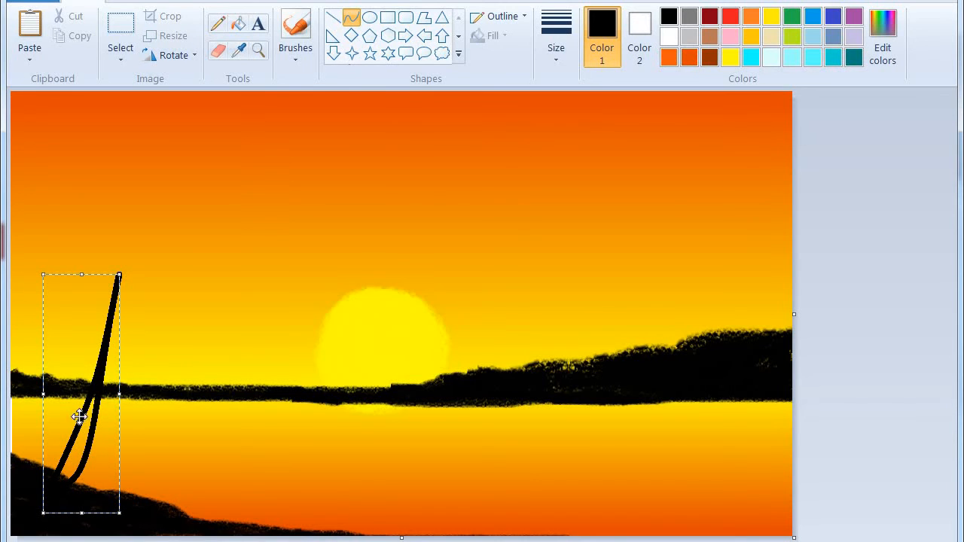
pyautogui.hotkey('ctrl', 'z')
# Step: Thicken the palm trunk with two more black curves alongside the first, widening it toward the base
pyautogui.moveTo(118, 278)
pyautogui.mouseDown()
pyautogui.moveTo(26, 464)
pyautogui.moveTo(47, 425)
pyautogui.moveTo(68, 451)
pyautogui.mouseUp()
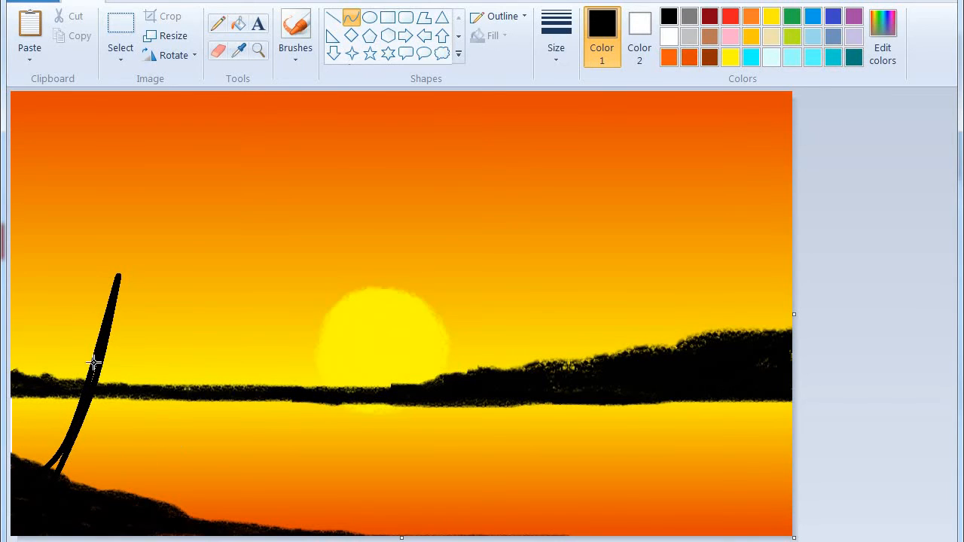
pyautogui.moveTo(98, 359); pyautogui.dragTo(52, 456)
pyautogui.click(836, 251)
pyautogui.moveTo(64, 438); pyautogui.dragTo(17, 539)
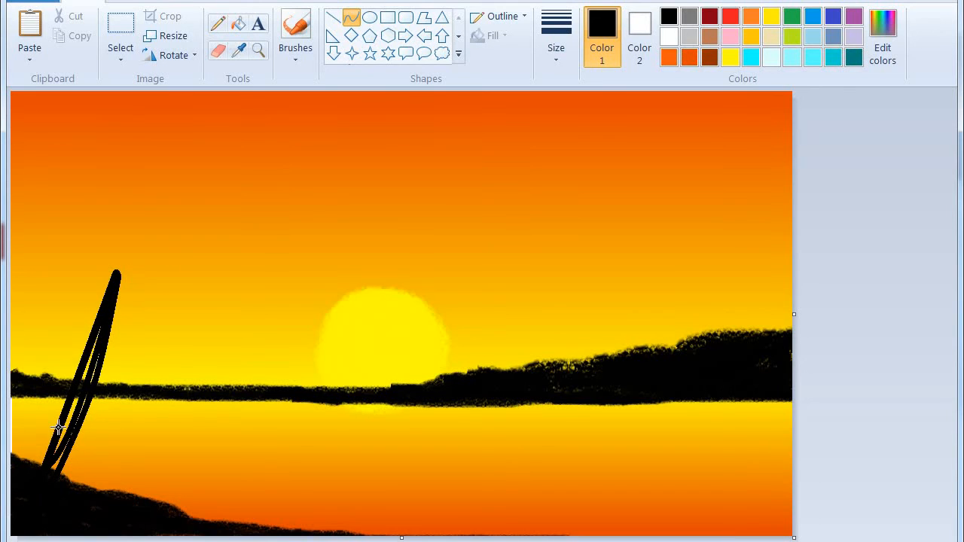
pyautogui.moveTo(59, 427); pyautogui.dragTo(87, 409)
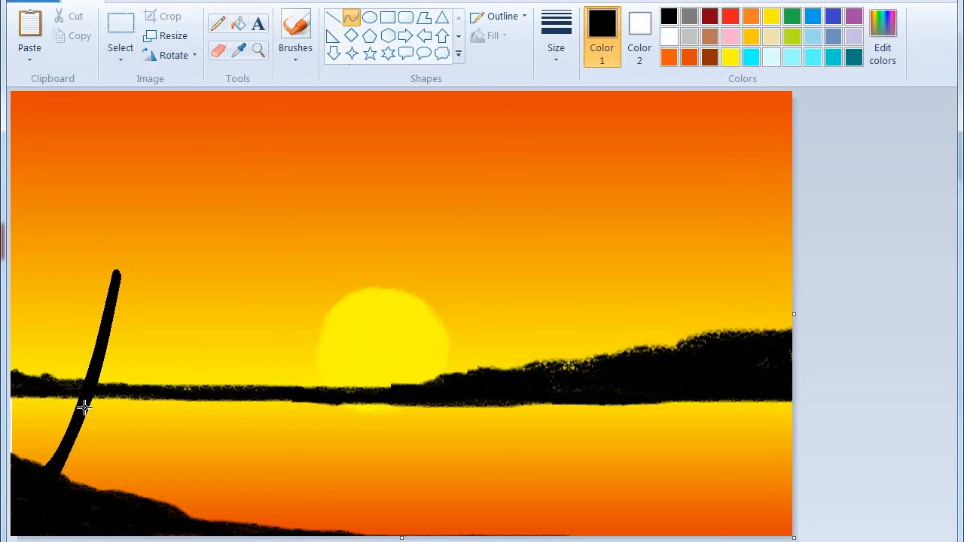
pyautogui.click(891, 284)
# Step: Draw a second palm trunk to the right of the first with overlapping black curves, flared and filled solid at the base
pyautogui.moveTo(164, 277); pyautogui.dragTo(129, 497)
pyautogui.moveTo(149, 415); pyautogui.dragTo(124, 401)
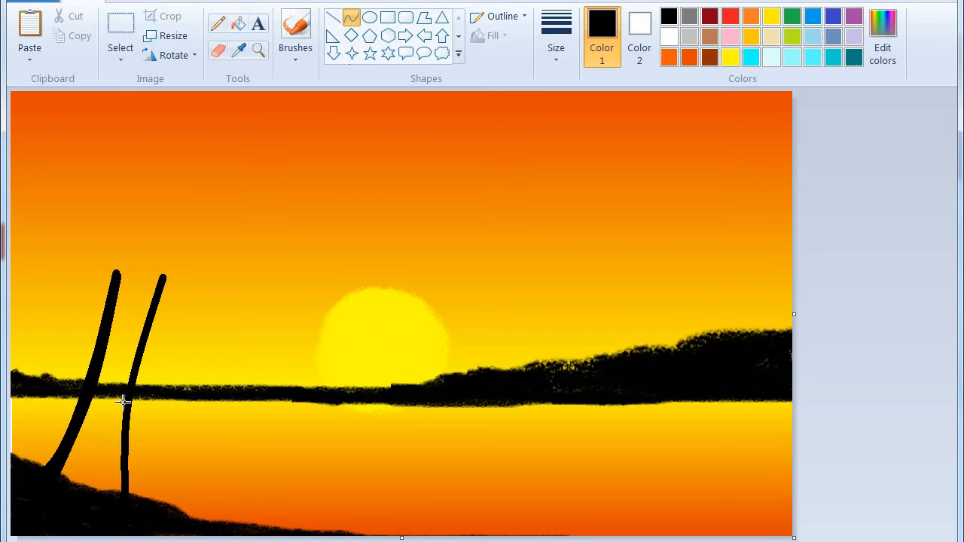
pyautogui.click(873, 274)
pyautogui.moveTo(164, 272); pyautogui.dragTo(128, 415)
pyautogui.click(152, 503)
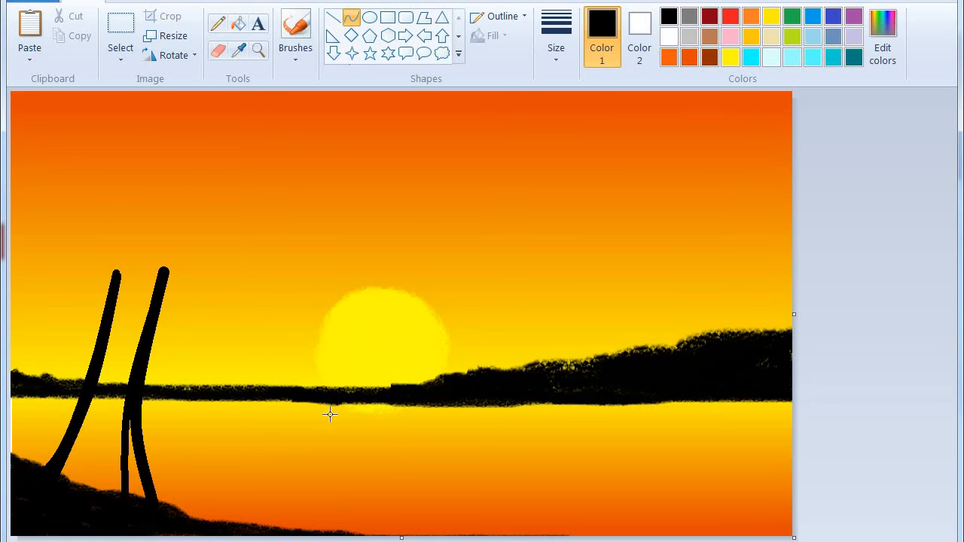
pyautogui.moveTo(131, 415); pyautogui.dragTo(139, 515)
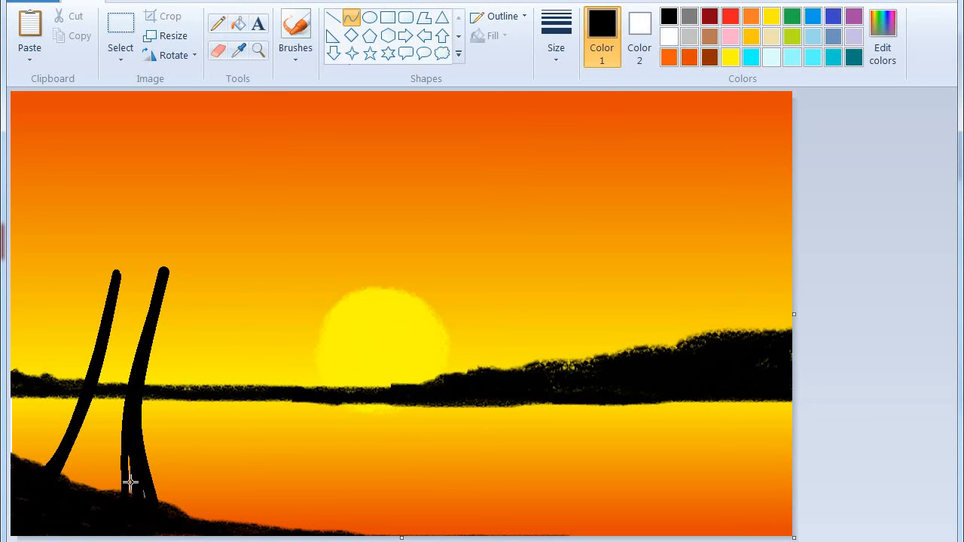
pyautogui.moveTo(130, 482); pyautogui.dragTo(140, 494)
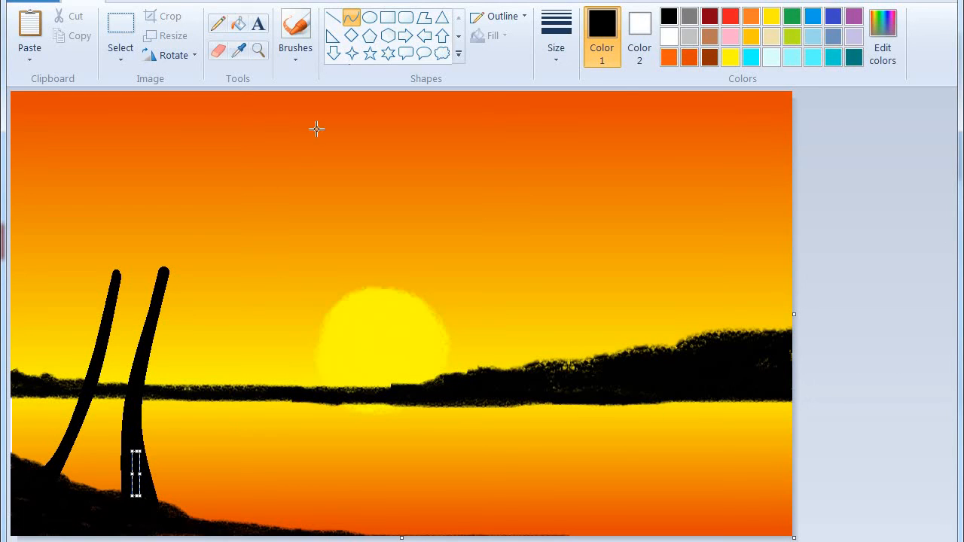
# Step: Paint four black fronds radiating from the left palm's top with the Oil brush in the second-thickest size
pyautogui.click(299, 62)
pyautogui.click(293, 127)
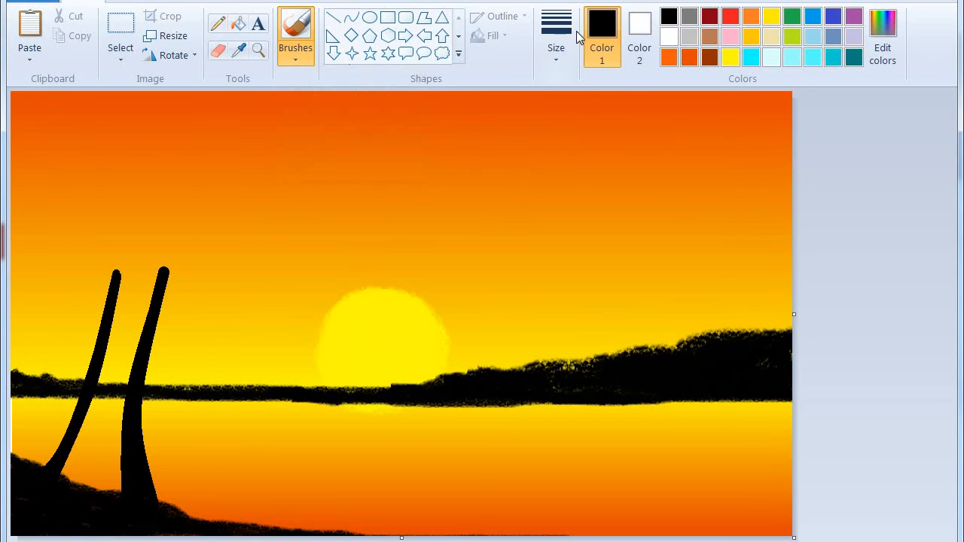
pyautogui.click(558, 51)
pyautogui.click(573, 152)
pyautogui.moveTo(55, 340)
pyautogui.mouseDown()
pyautogui.moveTo(75, 290)
pyautogui.moveTo(113, 271)
pyautogui.mouseUp()
pyautogui.moveTo(28, 233)
pyautogui.mouseDown()
pyautogui.moveTo(99, 248)
pyautogui.moveTo(115, 272)
pyautogui.mouseUp()
pyautogui.moveTo(113, 184)
pyautogui.mouseDown()
pyautogui.moveTo(118, 236)
pyautogui.moveTo(117, 271)
pyautogui.mouseUp()
pyautogui.moveTo(185, 226); pyautogui.dragTo(121, 271)
# Step: Paint seven black Oil brush fronds radiating from the top of the right palm trunk
pyautogui.moveTo(181, 345); pyautogui.dragTo(162, 280)
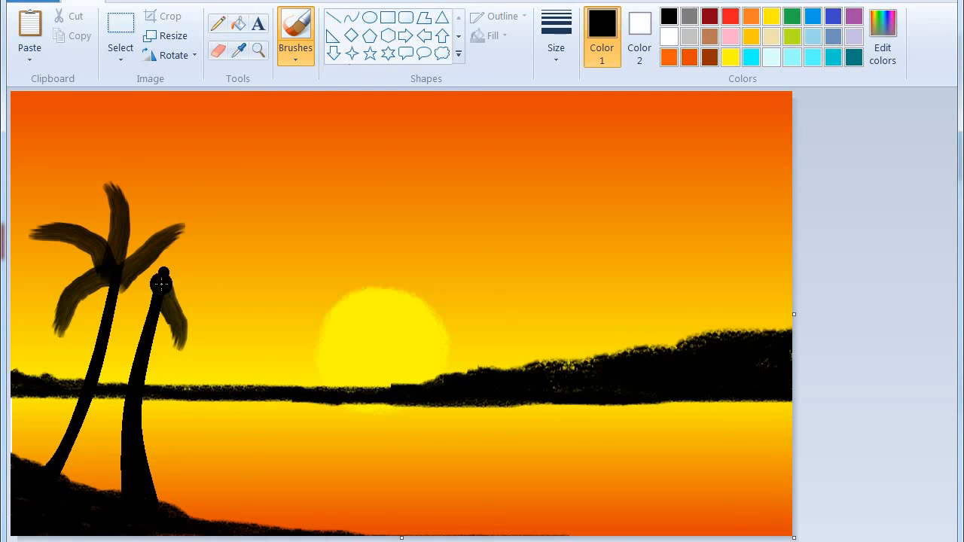
pyautogui.moveTo(237, 326); pyautogui.dragTo(172, 275)
pyautogui.moveTo(292, 256); pyautogui.dragTo(185, 273)
pyautogui.moveTo(252, 211)
pyautogui.mouseDown()
pyautogui.moveTo(209, 227)
pyautogui.moveTo(160, 278)
pyautogui.mouseUp()
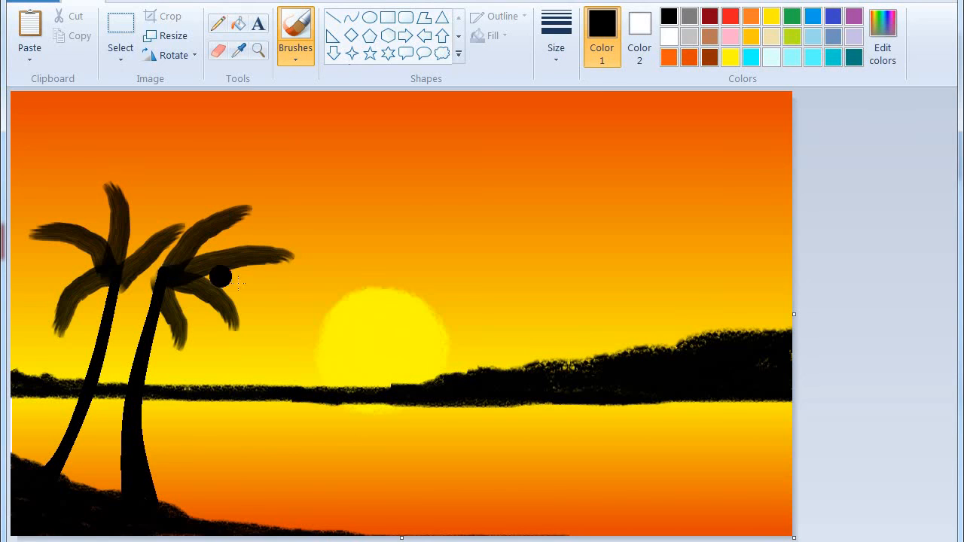
pyautogui.moveTo(256, 297); pyautogui.dragTo(189, 286)
pyautogui.moveTo(119, 333); pyautogui.dragTo(166, 263)
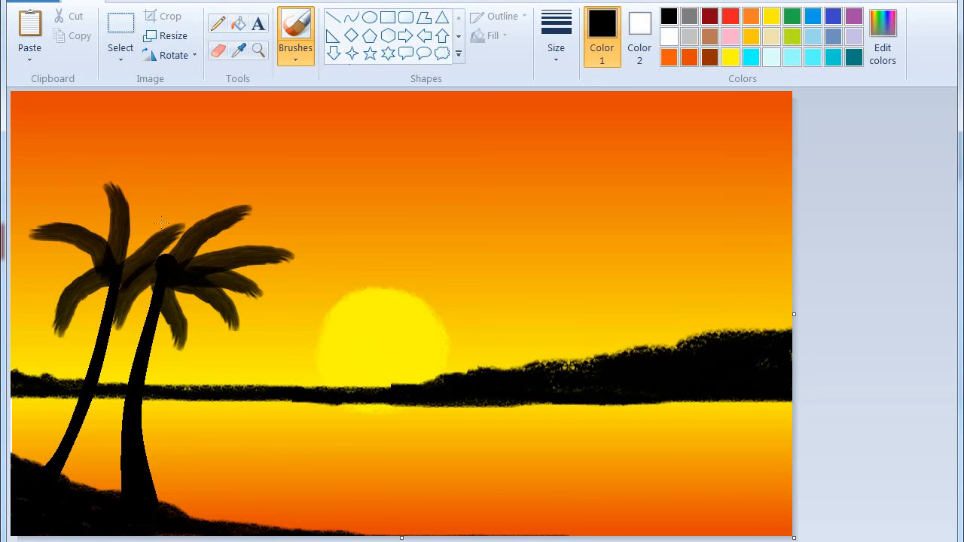
pyautogui.moveTo(182, 170); pyautogui.dragTo(166, 268)
# Step: Add five more black fronds fanning upward from the left palm's top to fill out its crown
pyautogui.moveTo(160, 191); pyautogui.dragTo(128, 260)
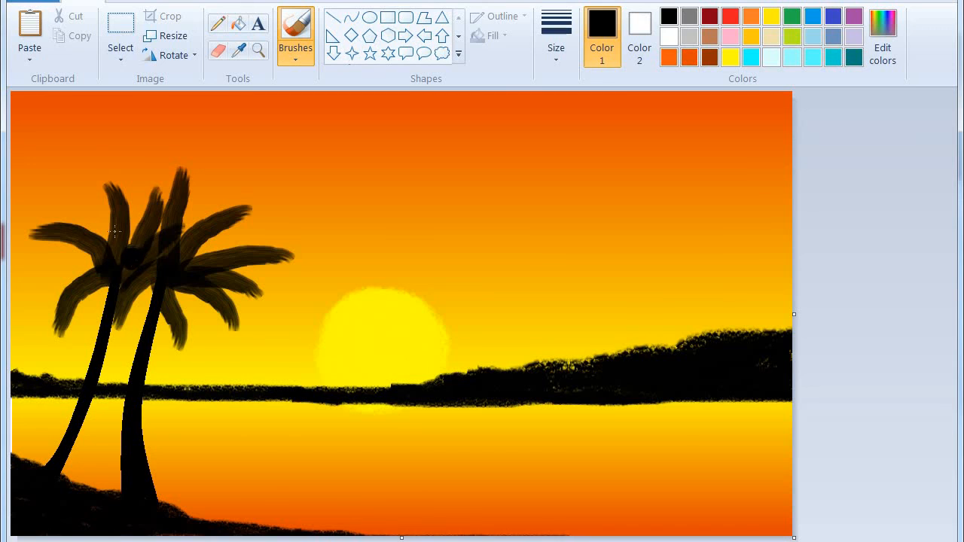
pyautogui.moveTo(94, 190); pyautogui.dragTo(120, 252)
pyautogui.moveTo(65, 193); pyautogui.dragTo(112, 241)
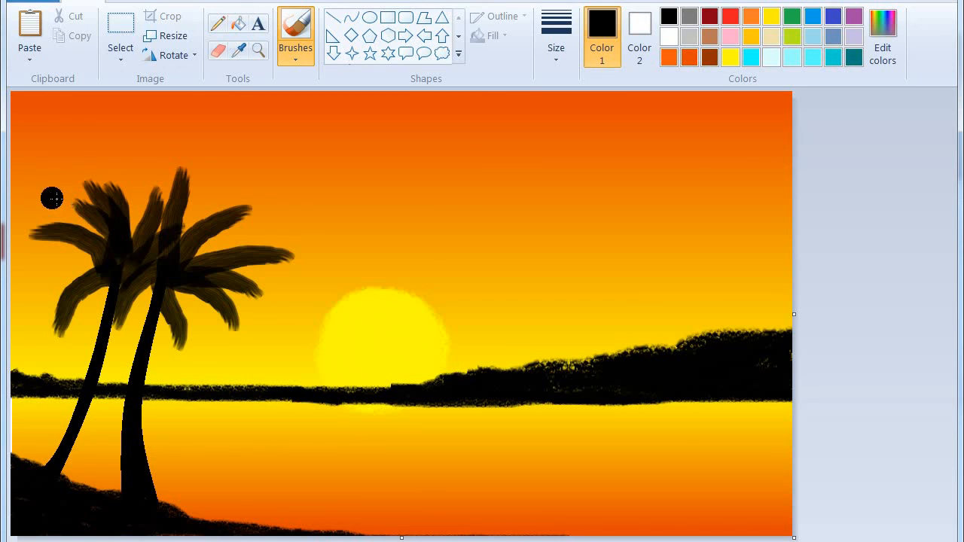
pyautogui.moveTo(47, 198); pyautogui.dragTo(106, 243)
pyautogui.moveTo(131, 174); pyautogui.dragTo(122, 253)
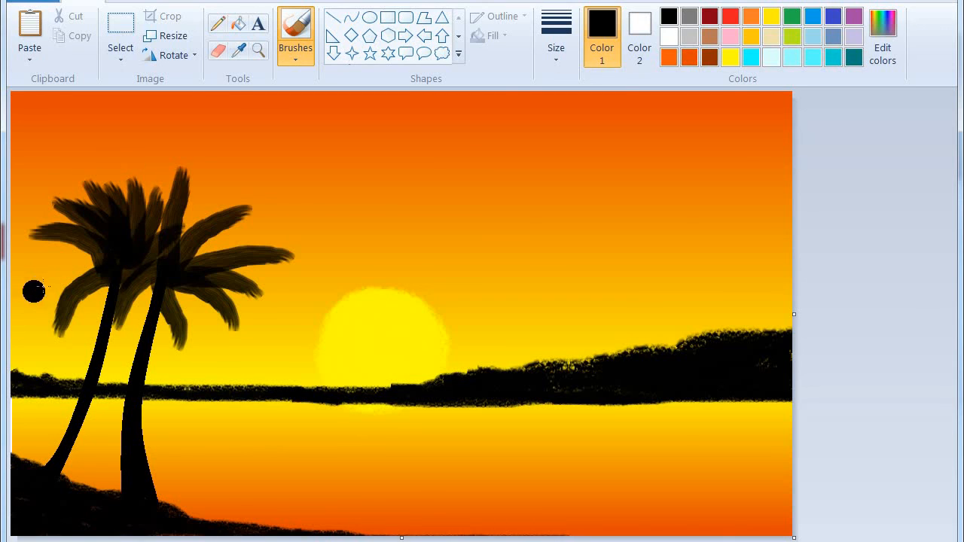
# Step: Paint four more black Oil brush fronds along the left and lower left sides of the left palm's crown
pyautogui.moveTo(32, 288); pyautogui.dragTo(101, 263)
pyautogui.moveTo(41, 254); pyautogui.dragTo(102, 262)
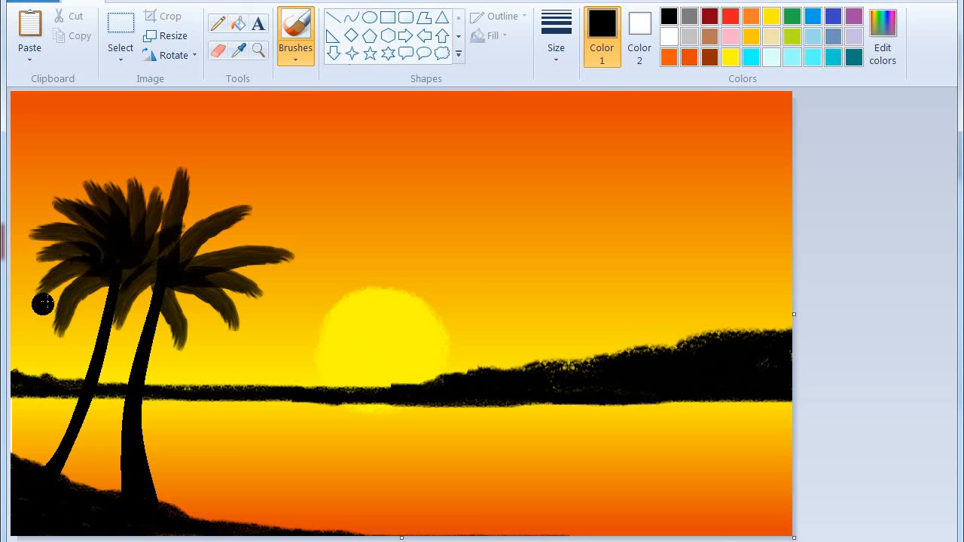
pyautogui.moveTo(38, 303); pyautogui.dragTo(90, 290)
pyautogui.moveTo(88, 337); pyautogui.dragTo(100, 292)
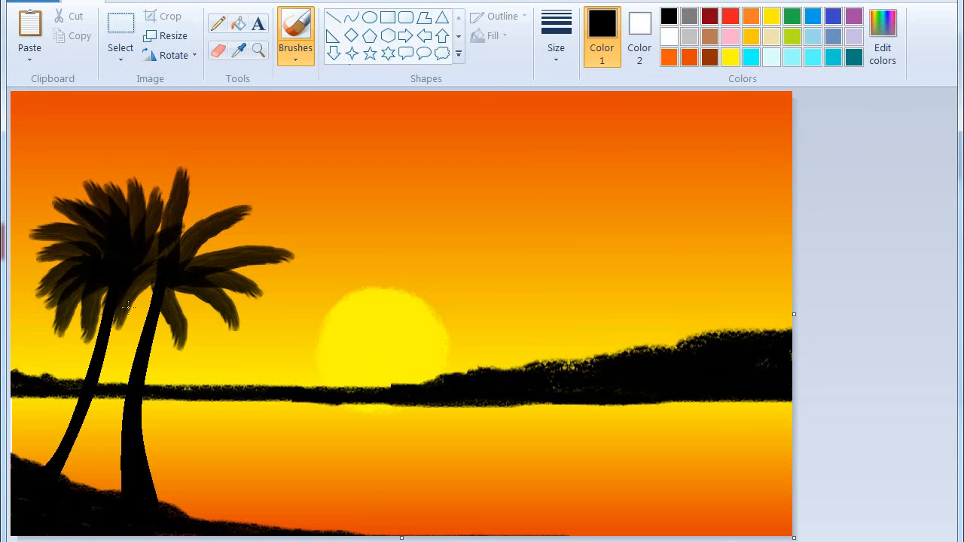
# Step: Fill out the right palm's crown with more black fronds from its top around its right side, and add two to the left palm's crown
pyautogui.moveTo(197, 166); pyautogui.dragTo(183, 252)
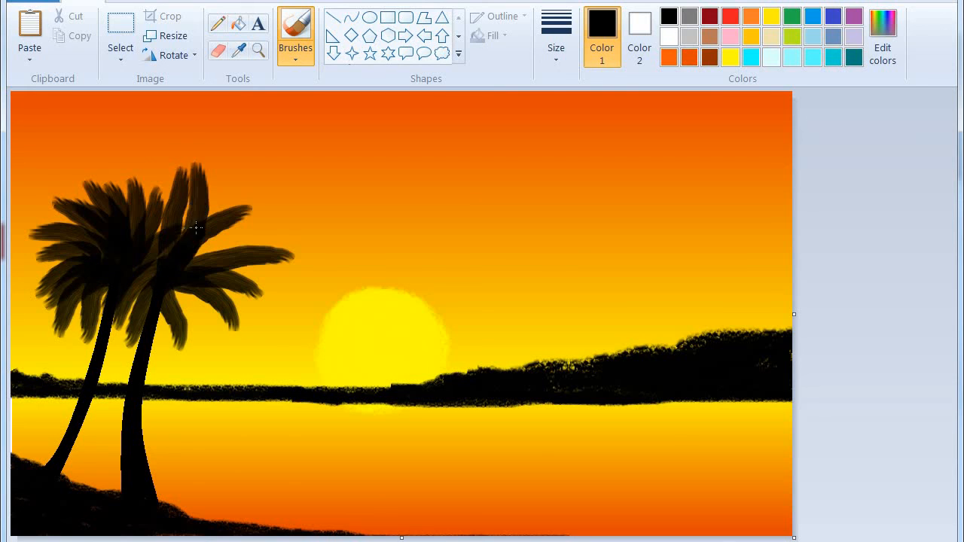
pyautogui.moveTo(241, 172); pyautogui.dragTo(174, 245)
pyautogui.moveTo(267, 215); pyautogui.dragTo(205, 257)
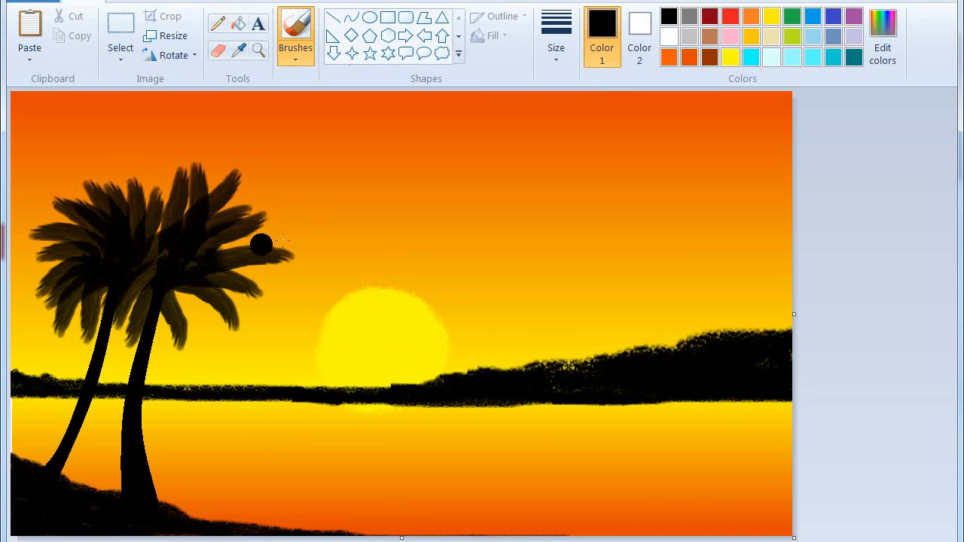
pyautogui.moveTo(285, 240); pyautogui.dragTo(242, 239)
pyautogui.moveTo(243, 185); pyautogui.dragTo(163, 238)
pyautogui.moveTo(282, 287); pyautogui.dragTo(217, 264)
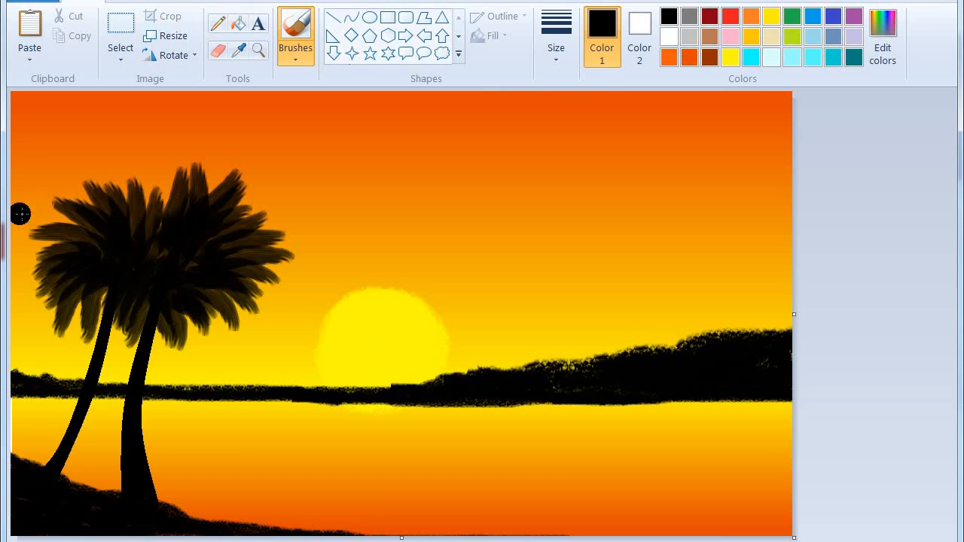
pyautogui.moveTo(21, 212); pyautogui.dragTo(82, 239)
pyautogui.moveTo(103, 296); pyautogui.dragTo(92, 341)
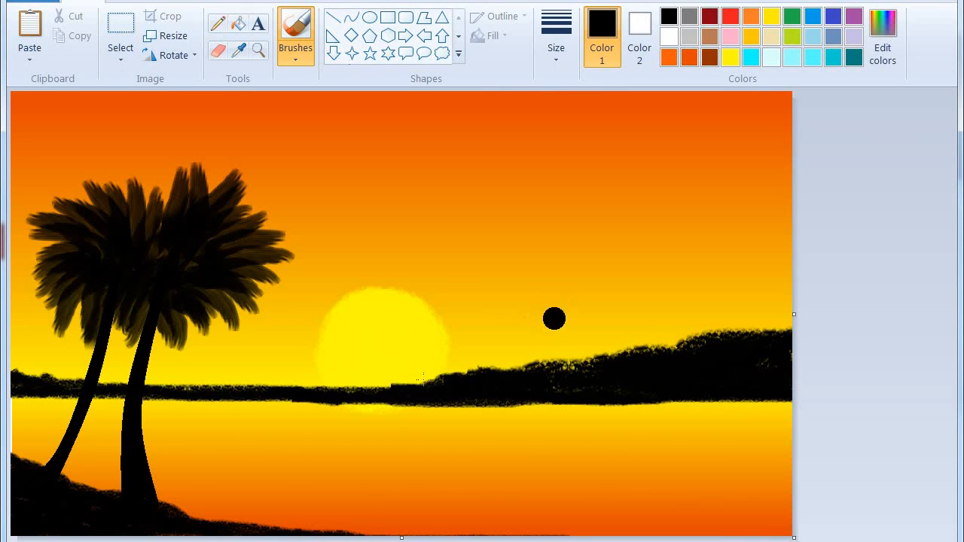
# Step: Set the black Oil brush to its thinnest size for fine strokes in the sky above and right of the sun
pyautogui.click(305, 61)
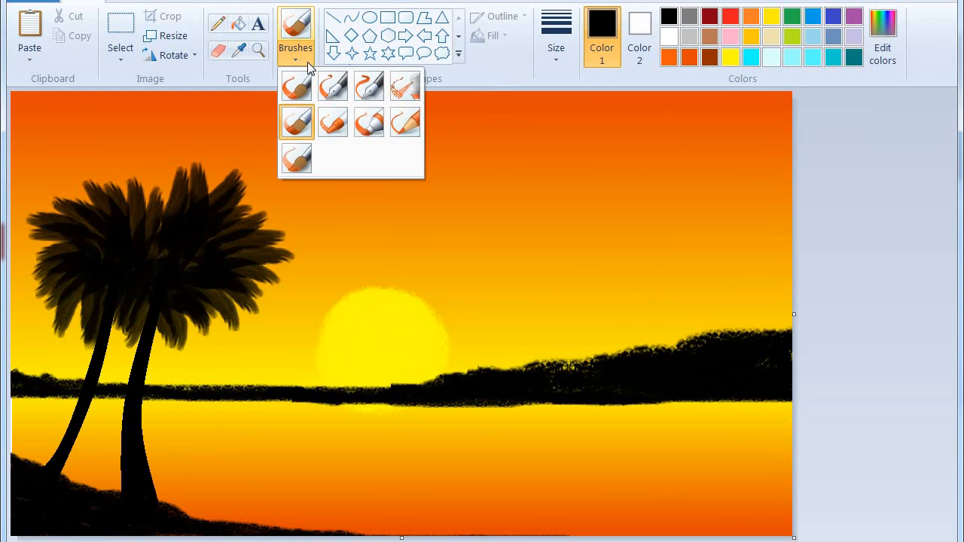
pyautogui.click(556, 45)
pyautogui.click(570, 91)
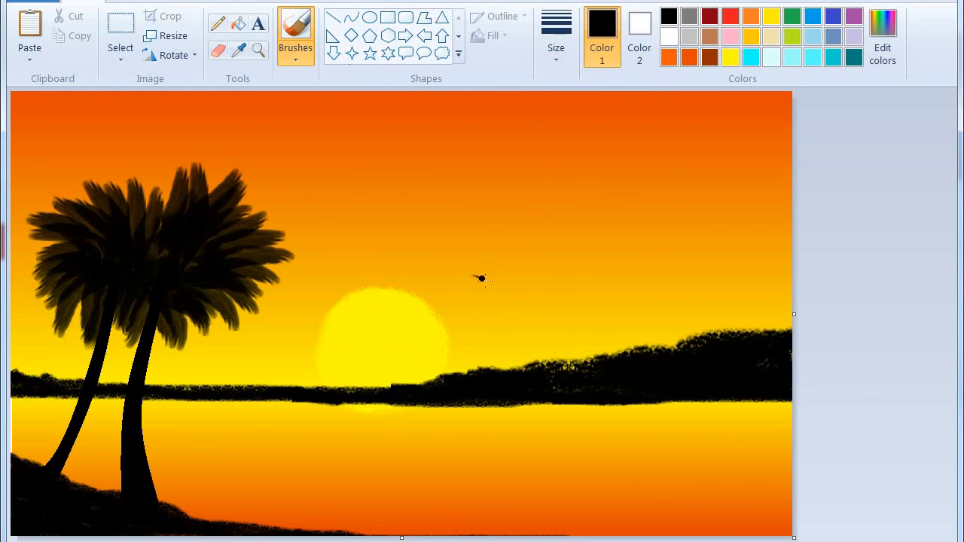